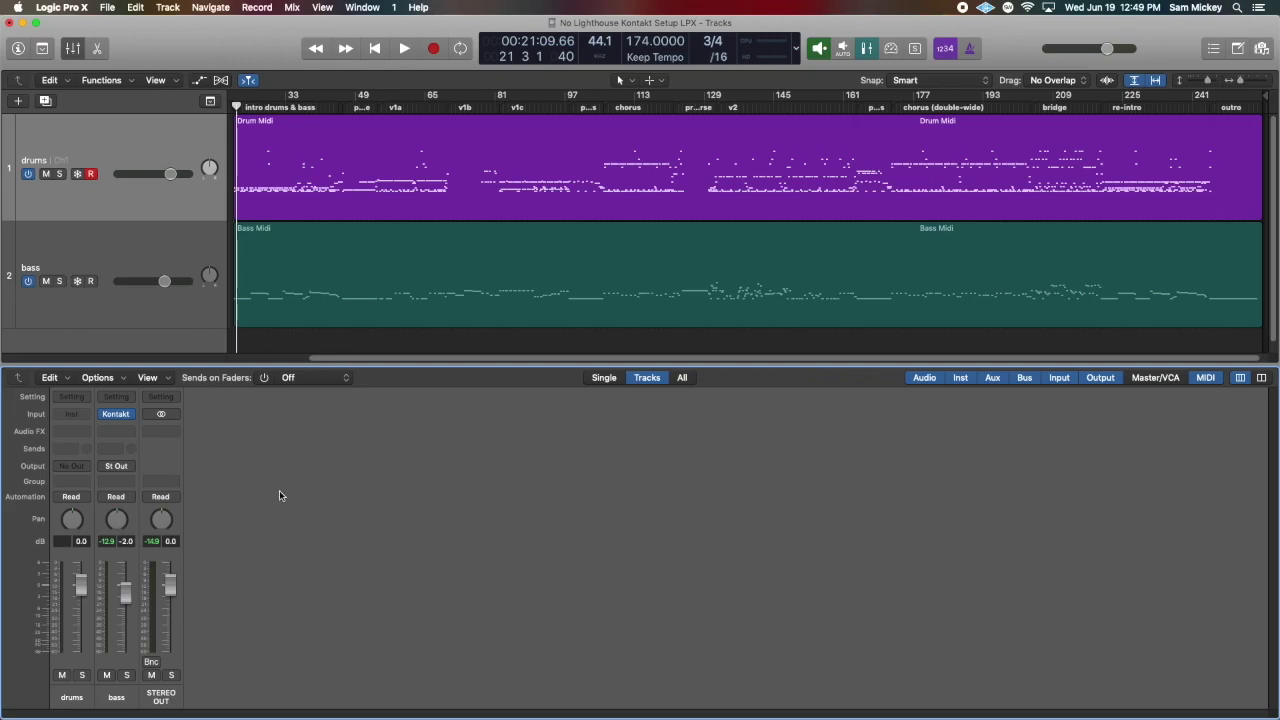
Step: Load Kontakt as a Multi-Output (8xStereo, 14xMono) instrument on the drums channel strip
left_click(75, 645)
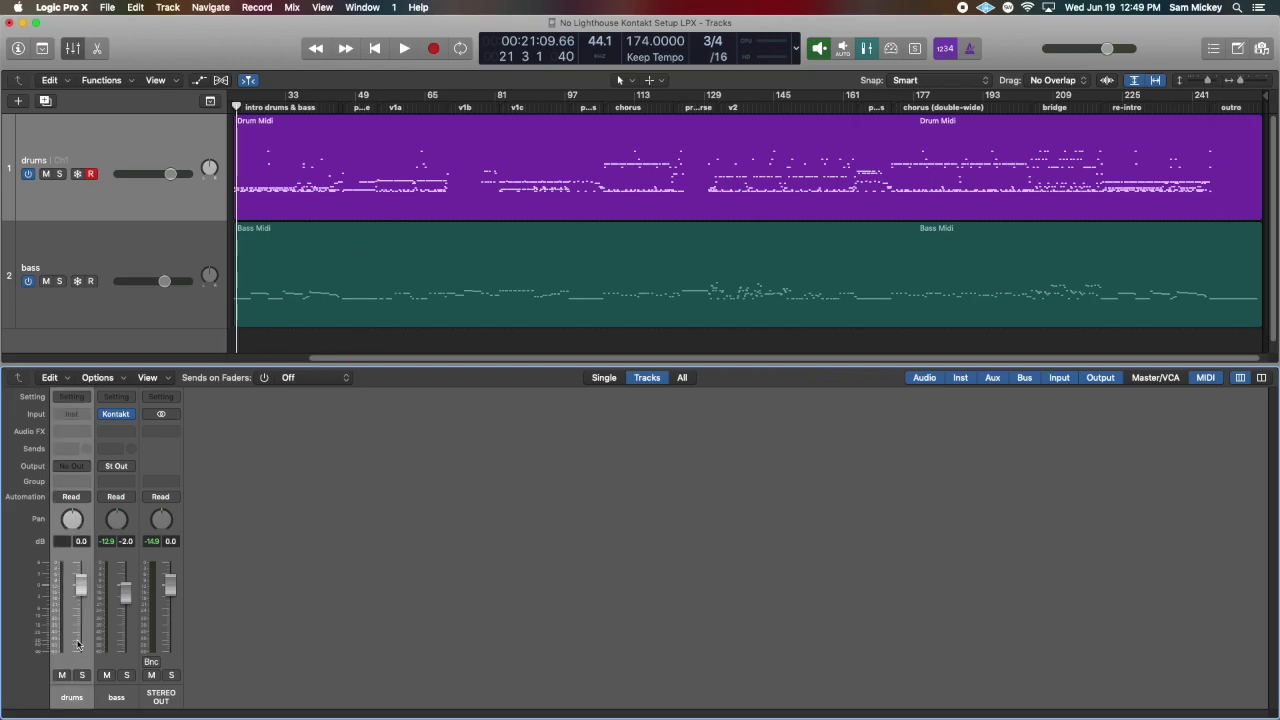
left_click(72, 414)
mouse_move(120, 695)
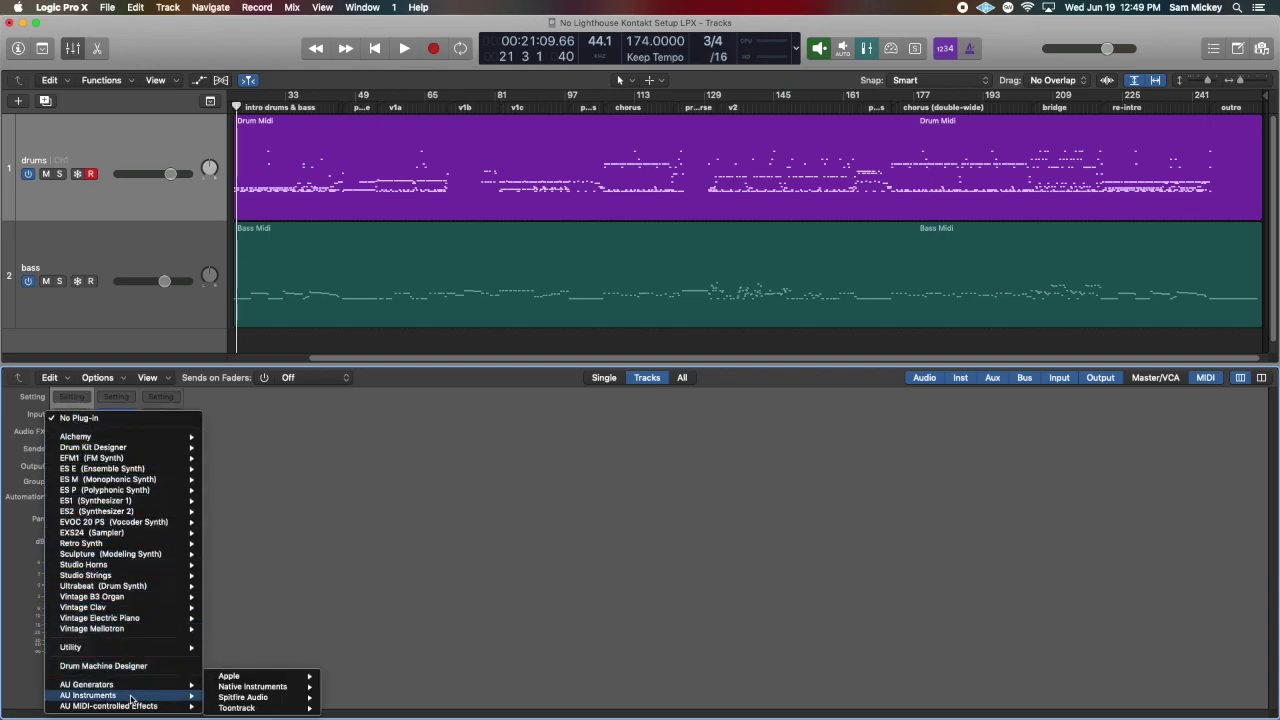
mouse_move(226, 688)
mouse_move(365, 690)
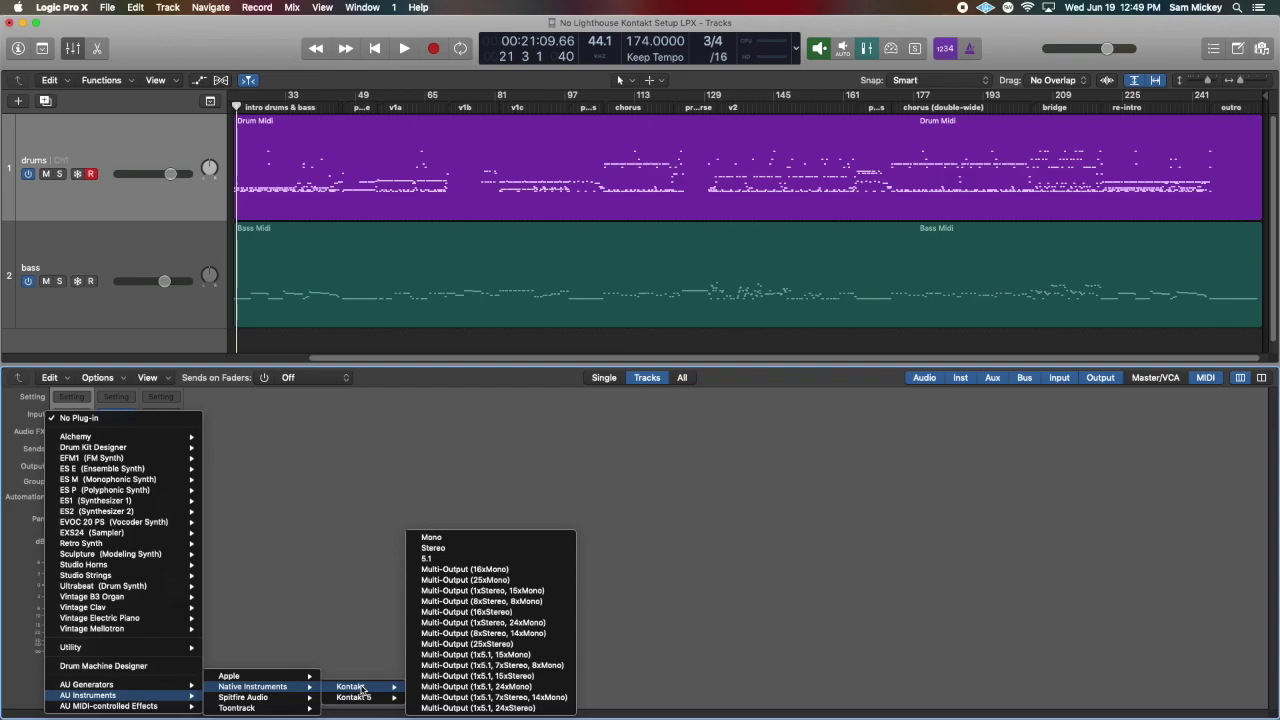
left_click(455, 637)
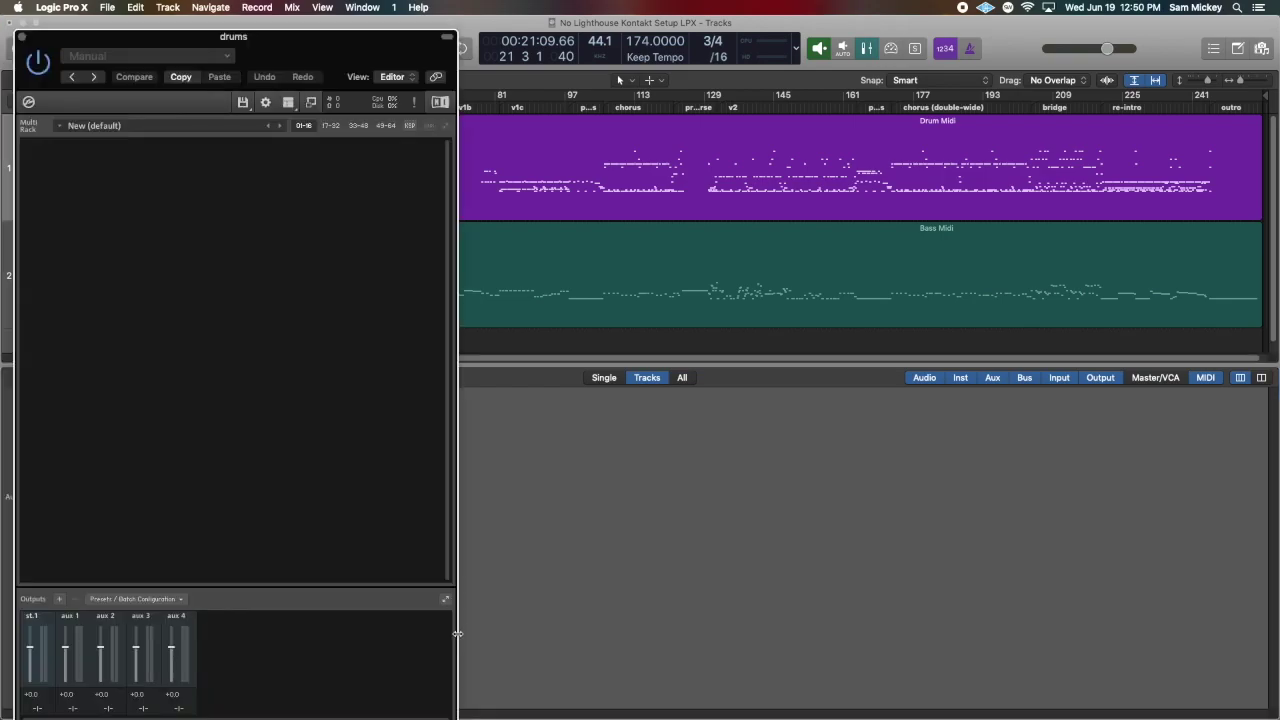
Step: Show Kontakt's library browser and load Preset 01 - Default Kit from the Jay Maas Signature Series Drums instruments
left_click(450, 38)
left_click_drag(450, 38, 948, 24)
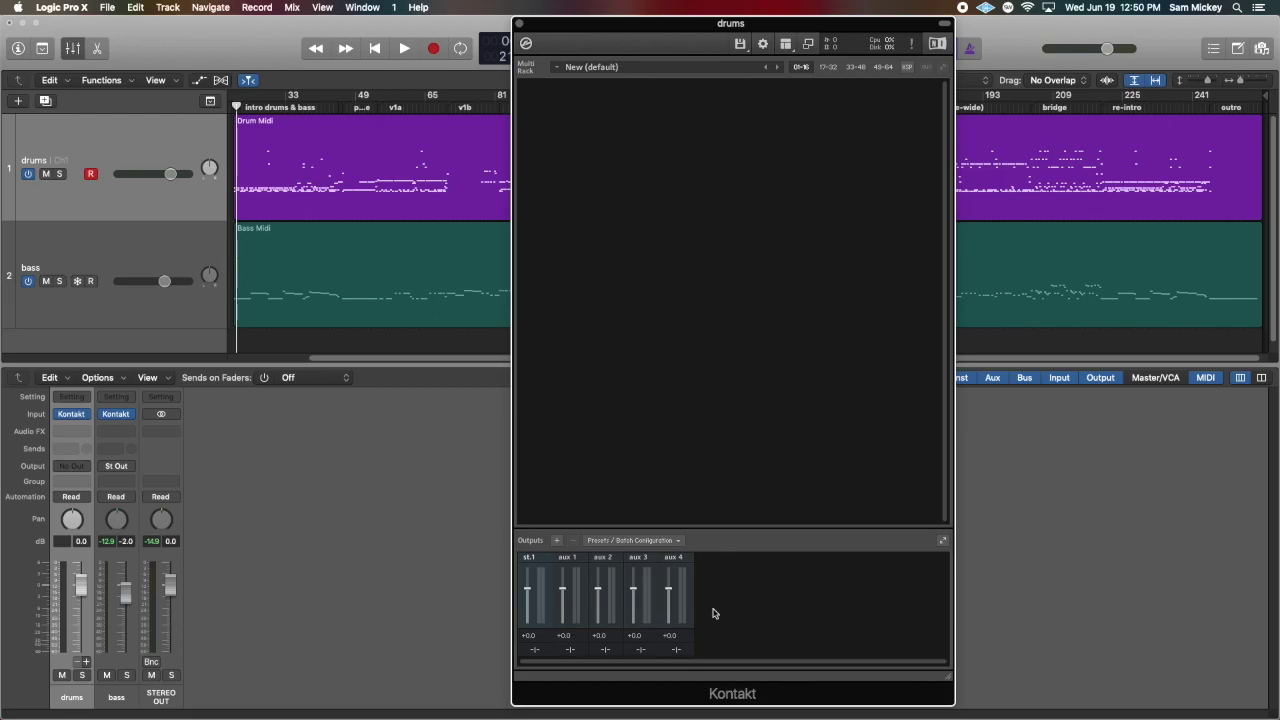
left_click(788, 44)
left_click(799, 60)
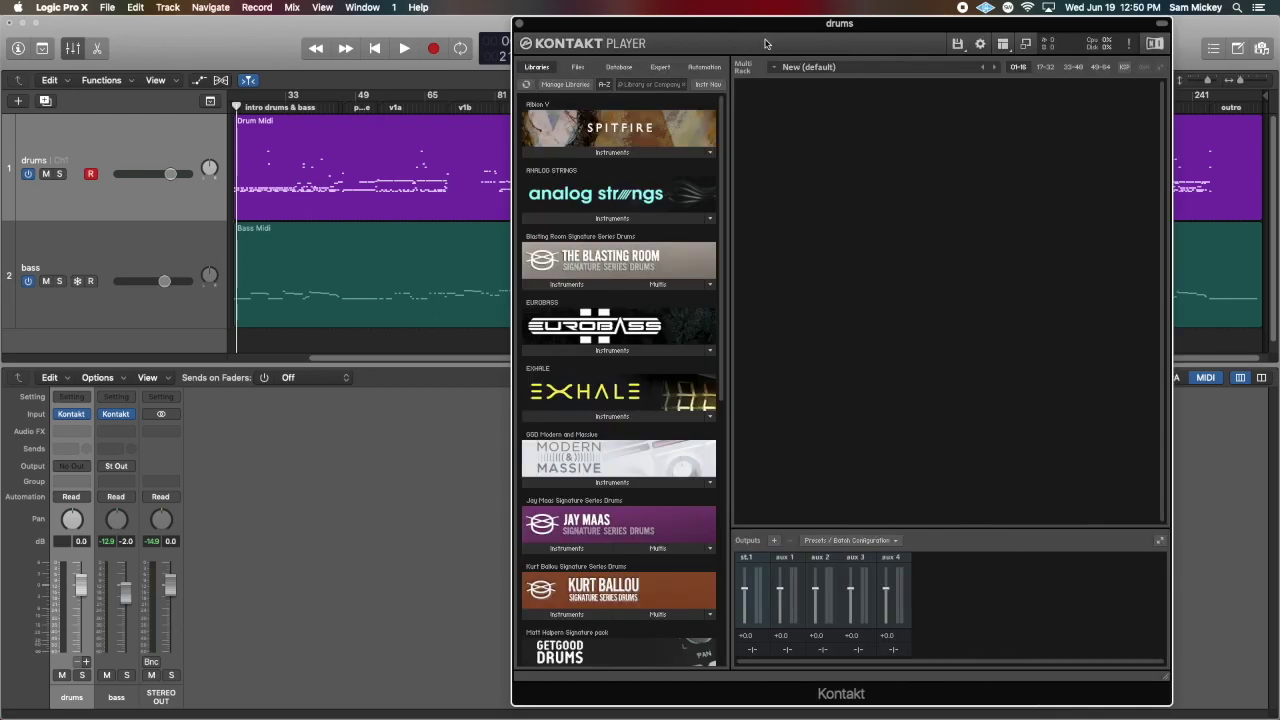
left_click(575, 551)
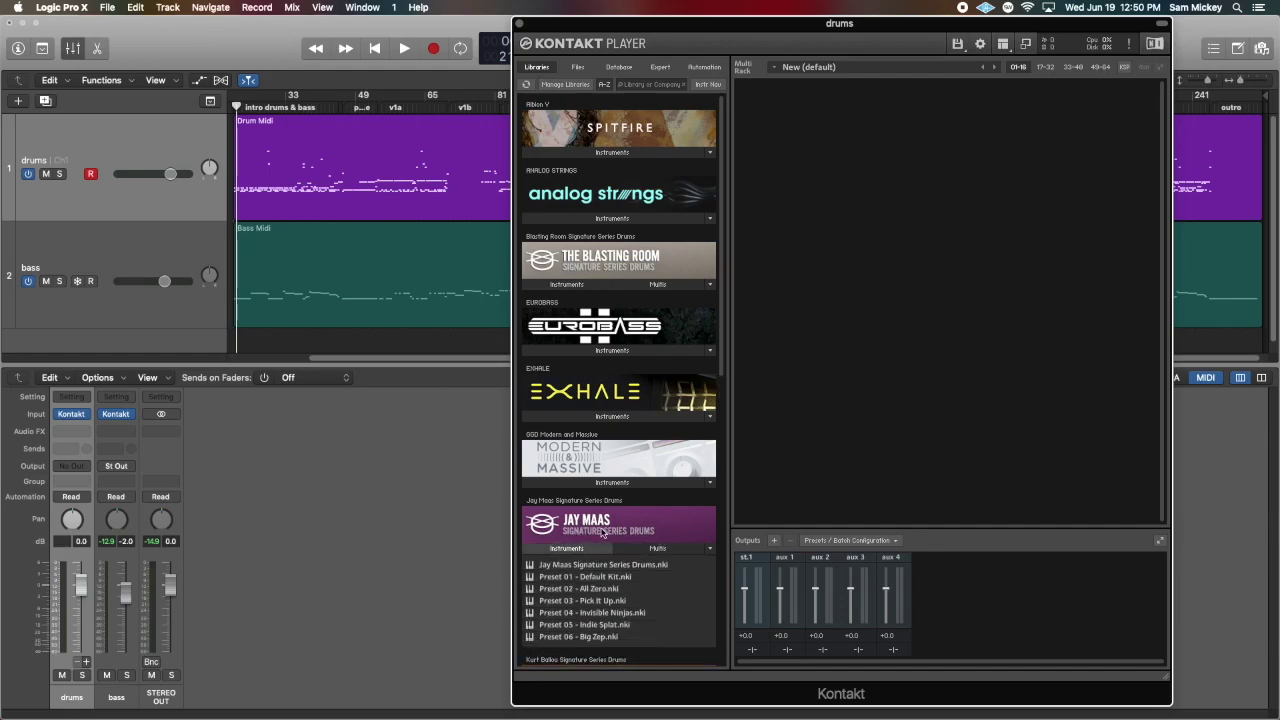
double_click(567, 578)
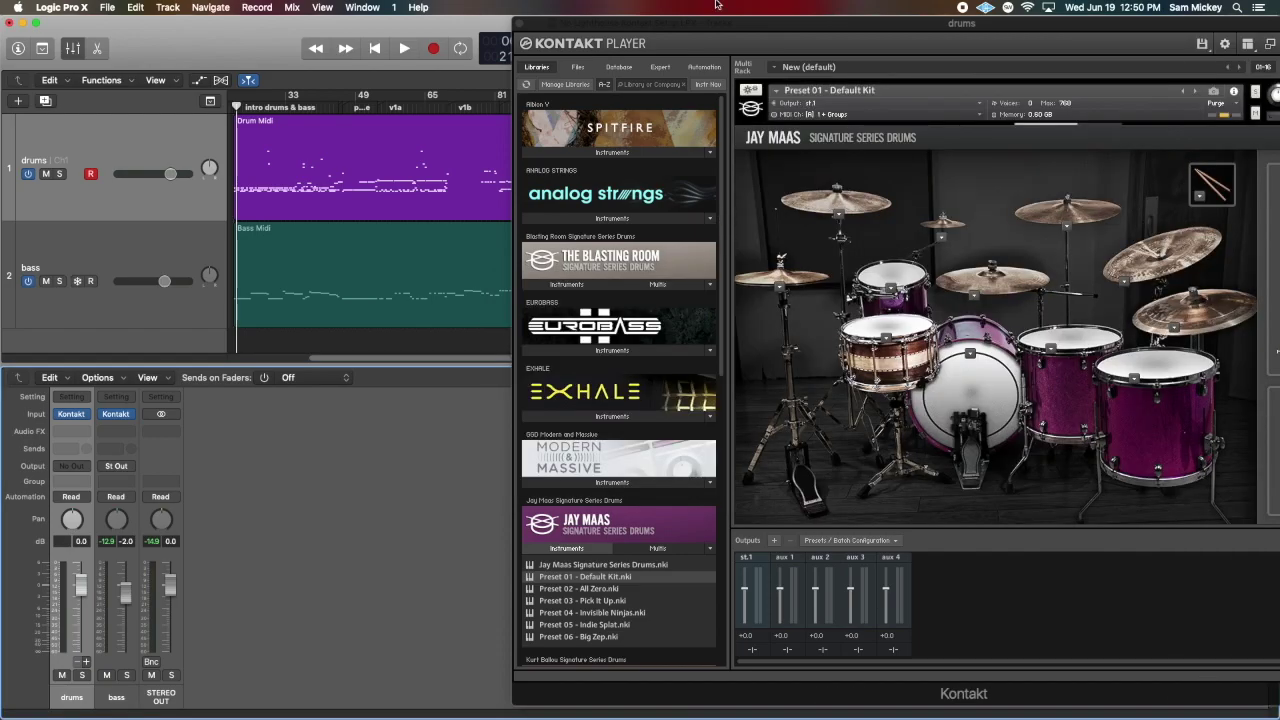
Step: Hide Kontakt's library browser and reposition the plug-in window so the whole drum kit and outputs are visible
left_click_drag(732, 18, 474, 17)
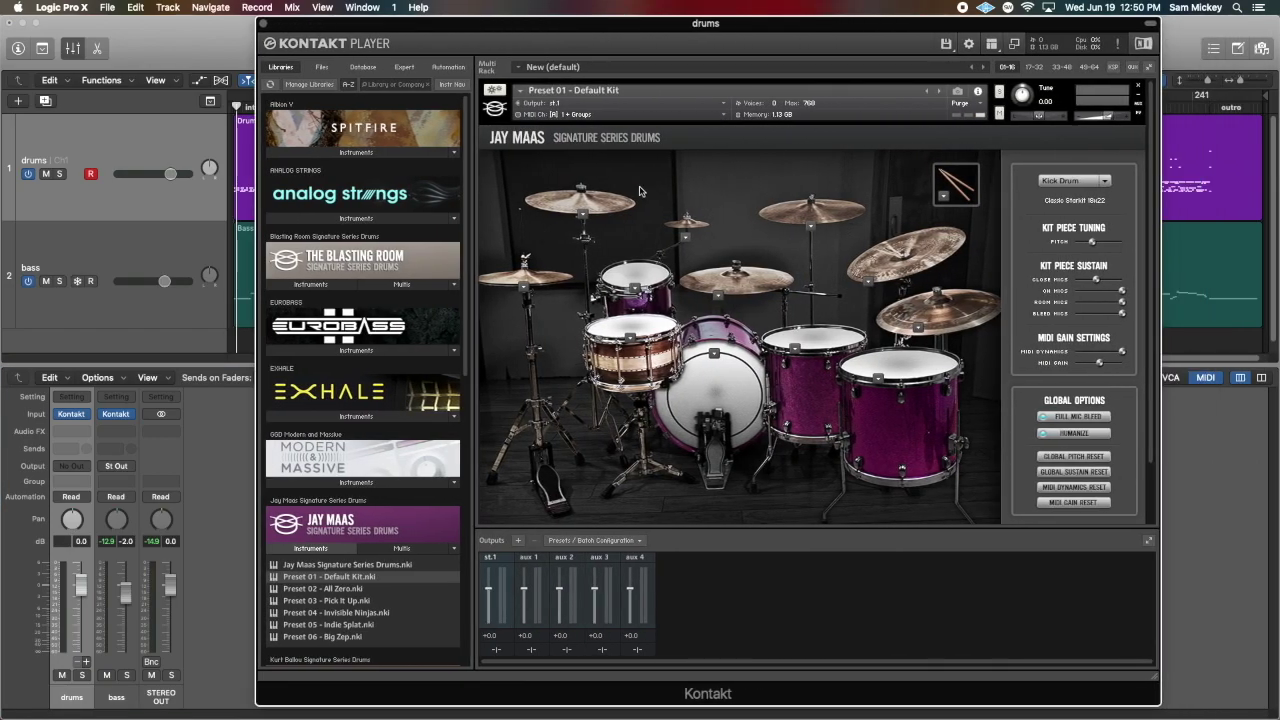
left_click(995, 44)
left_click(1010, 62)
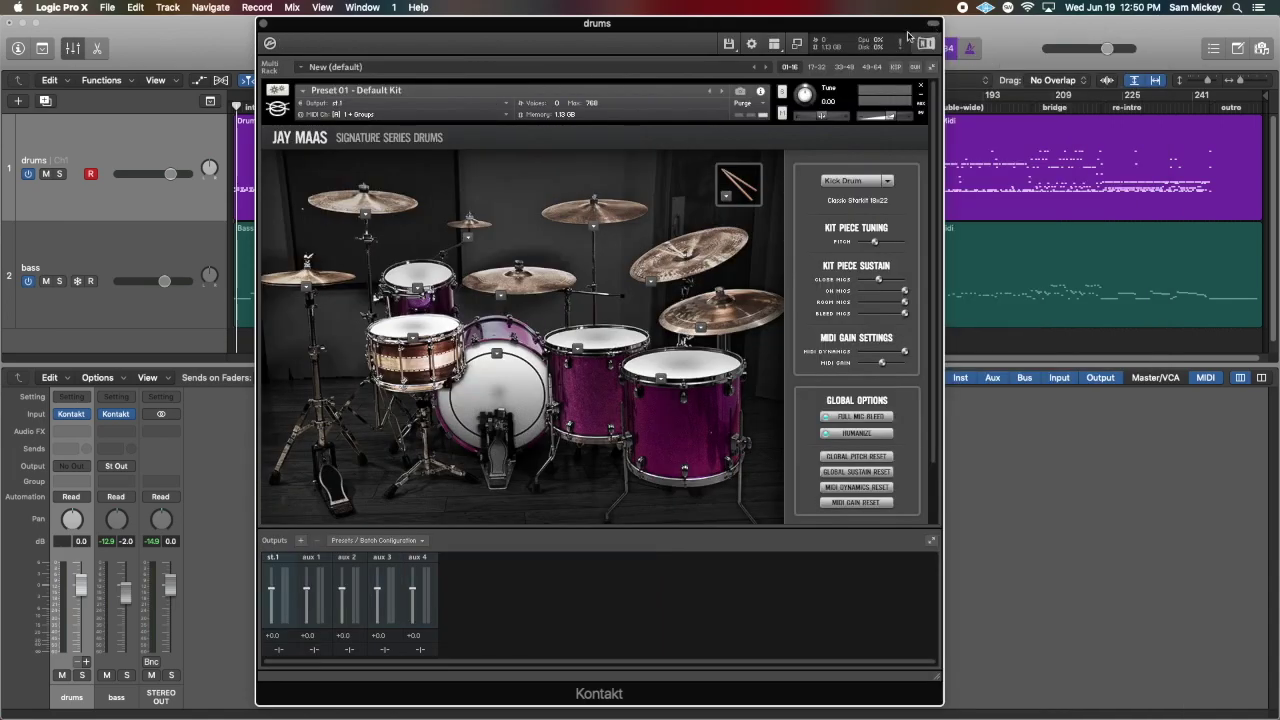
left_click_drag(906, 27, 924, 24)
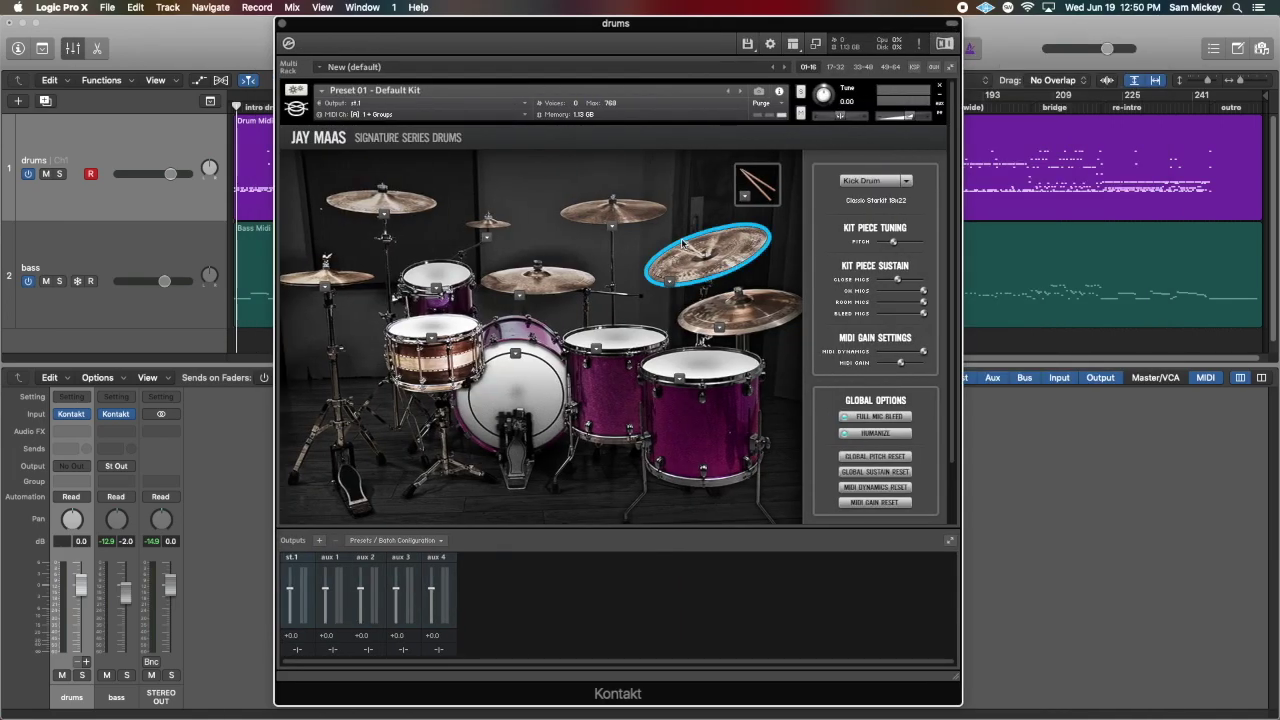
Step: Audition the kick drum, snare and rack tom of the loaded kit
left_click(516, 390)
left_click(444, 333)
left_click(457, 287)
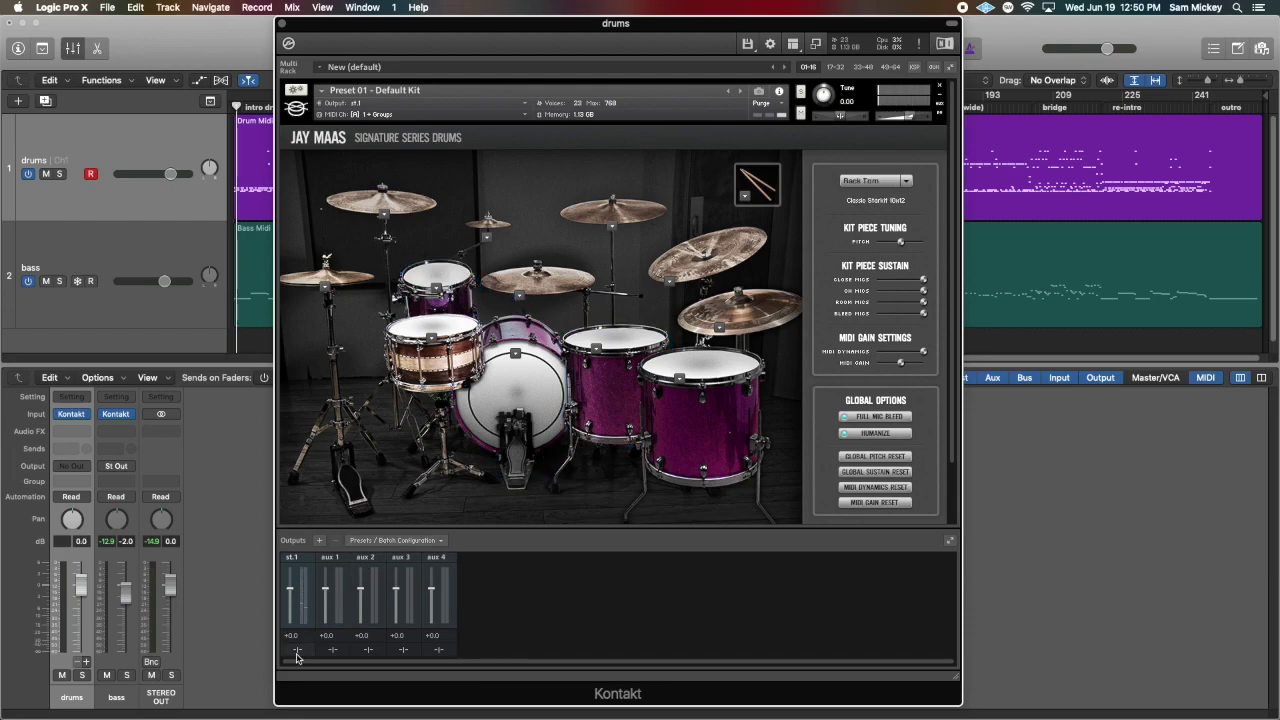
Step: Open the Mixer page of the Jay Maas drum kit
scroll(436, 457, "down", 3)
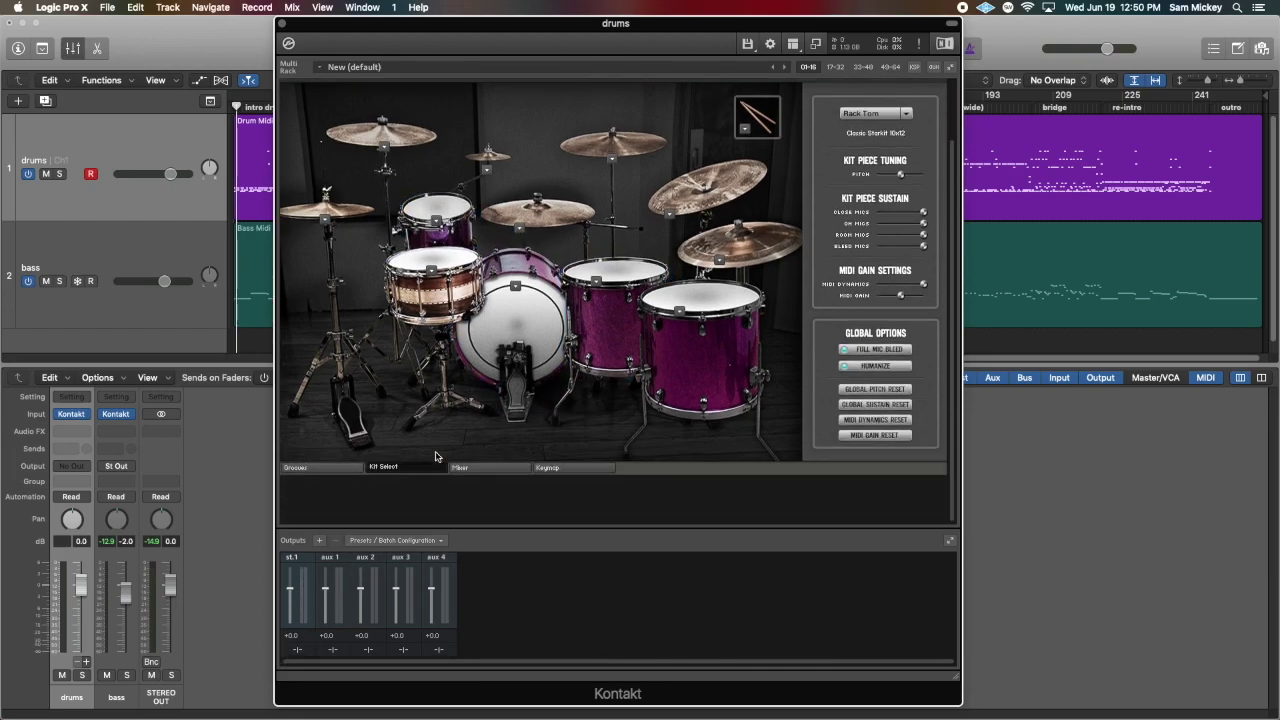
left_click(459, 469)
scroll(440, 405, "up", 3)
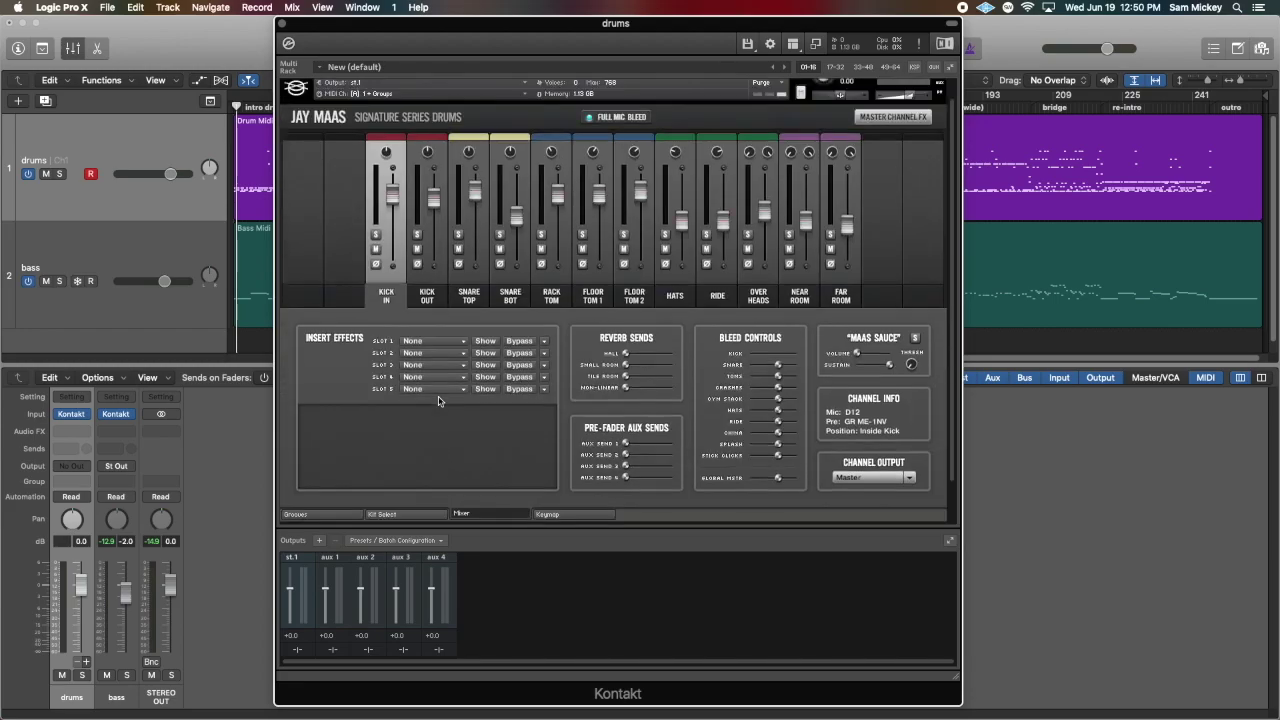
scroll(438, 400, "up", 1)
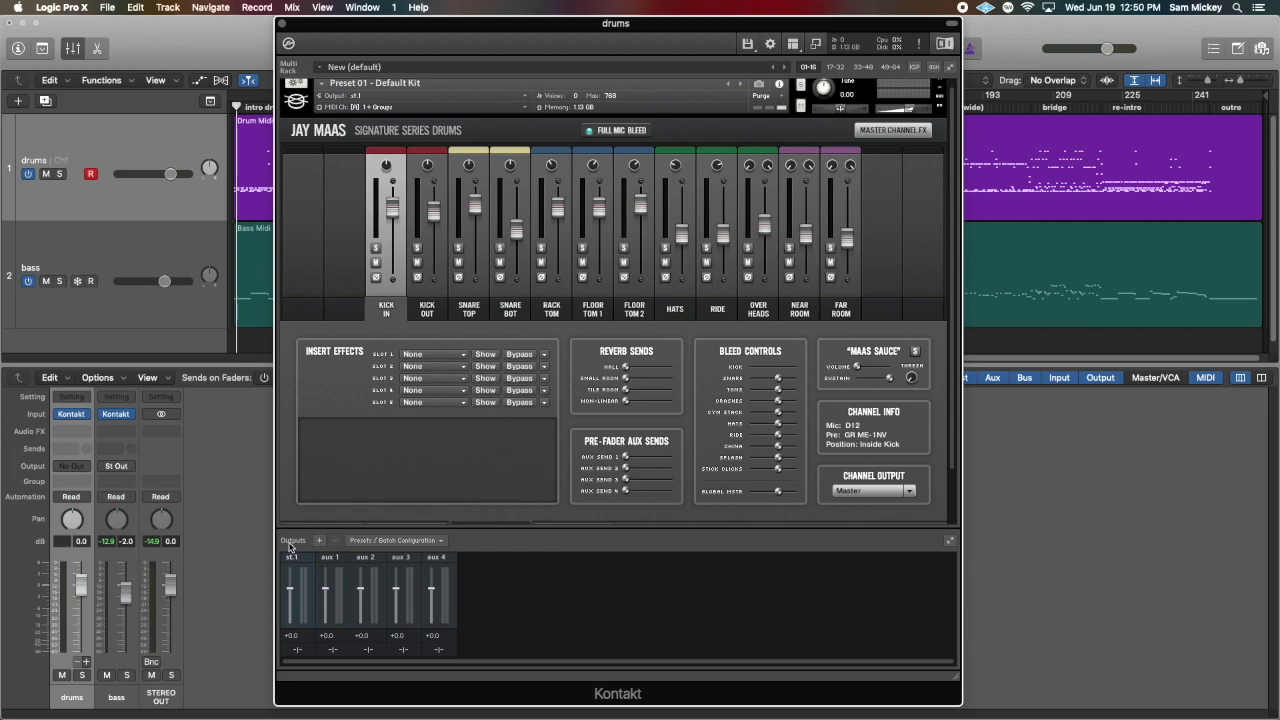
Step: Start adding Kontakt outputs with a quantity of 9 and 1 channel each
left_click(318, 545)
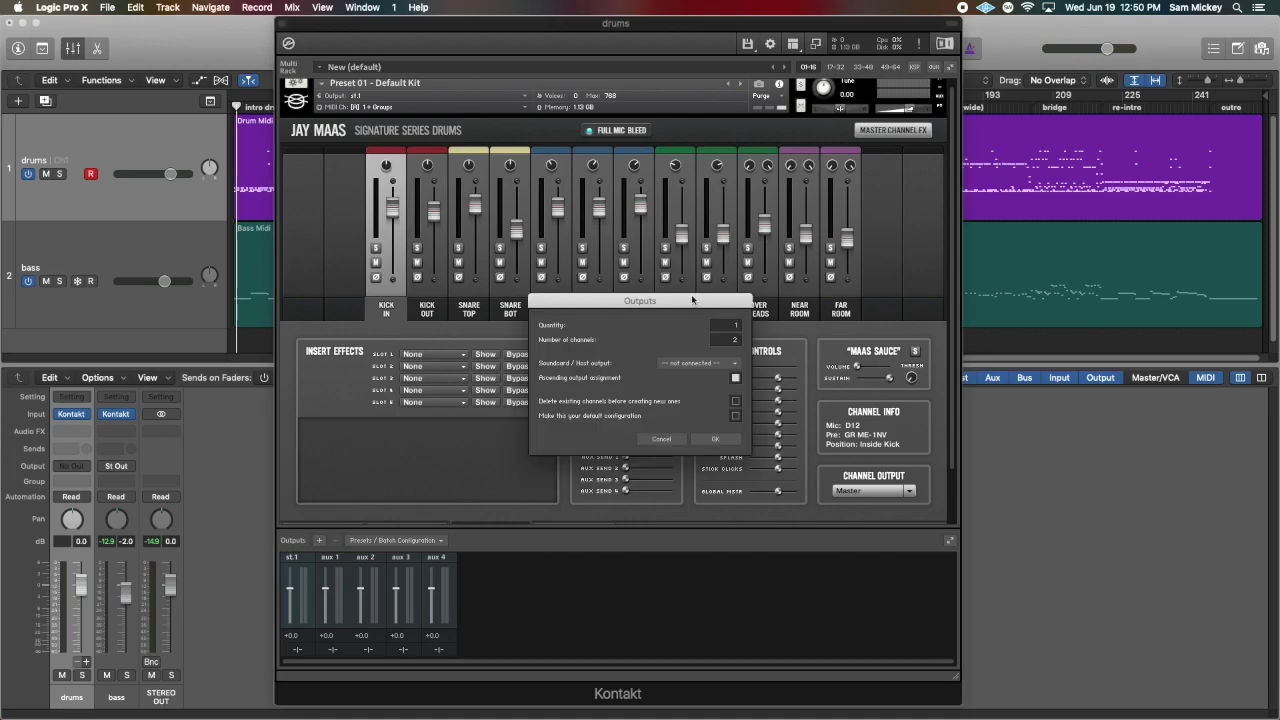
left_click_drag(693, 301, 661, 344)
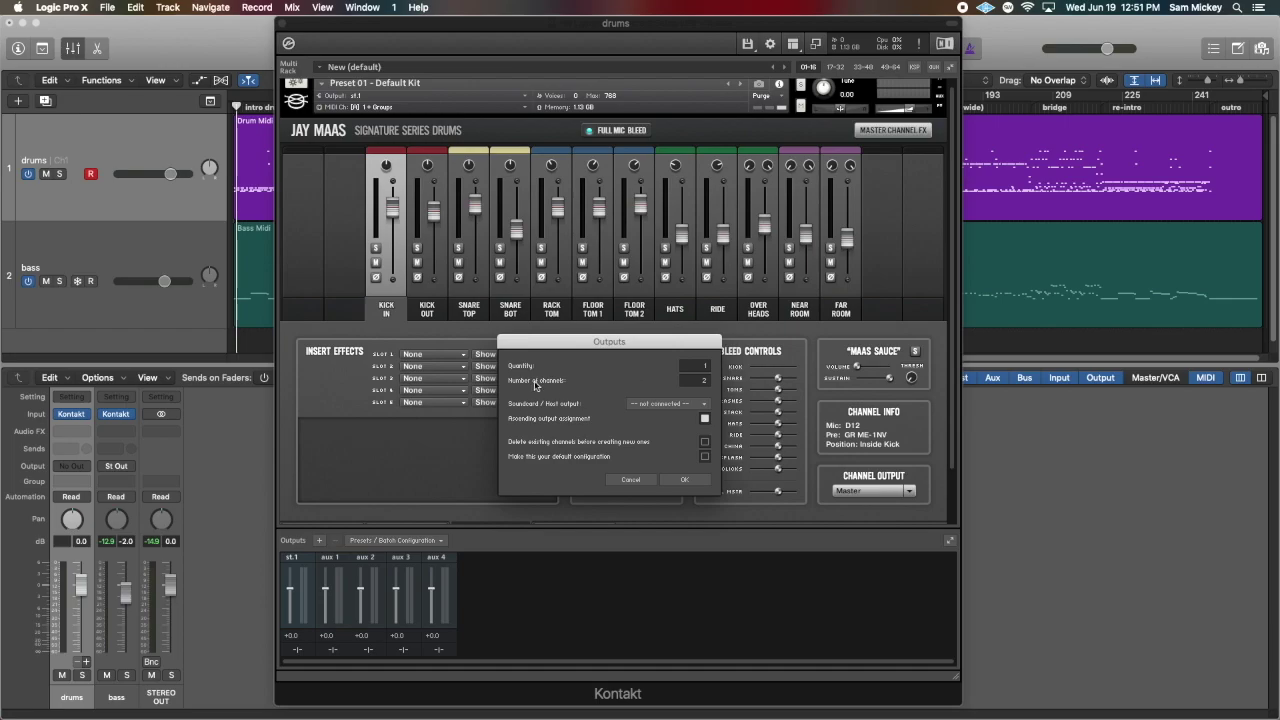
left_click(693, 367)
mouse_move(693, 367)
left_mouse_down()
mouse_move(694, 337)
mouse_move(693, 383)
left_mouse_up()
left_click(696, 379)
mouse_move(692, 380)
left_mouse_down()
mouse_move(686, 289)
mouse_move(686, 393)
left_mouse_up()
Step: Start the host output assignment at unassigned [7], enable deleting existing channels, and create the mono outputs
left_click(627, 405)
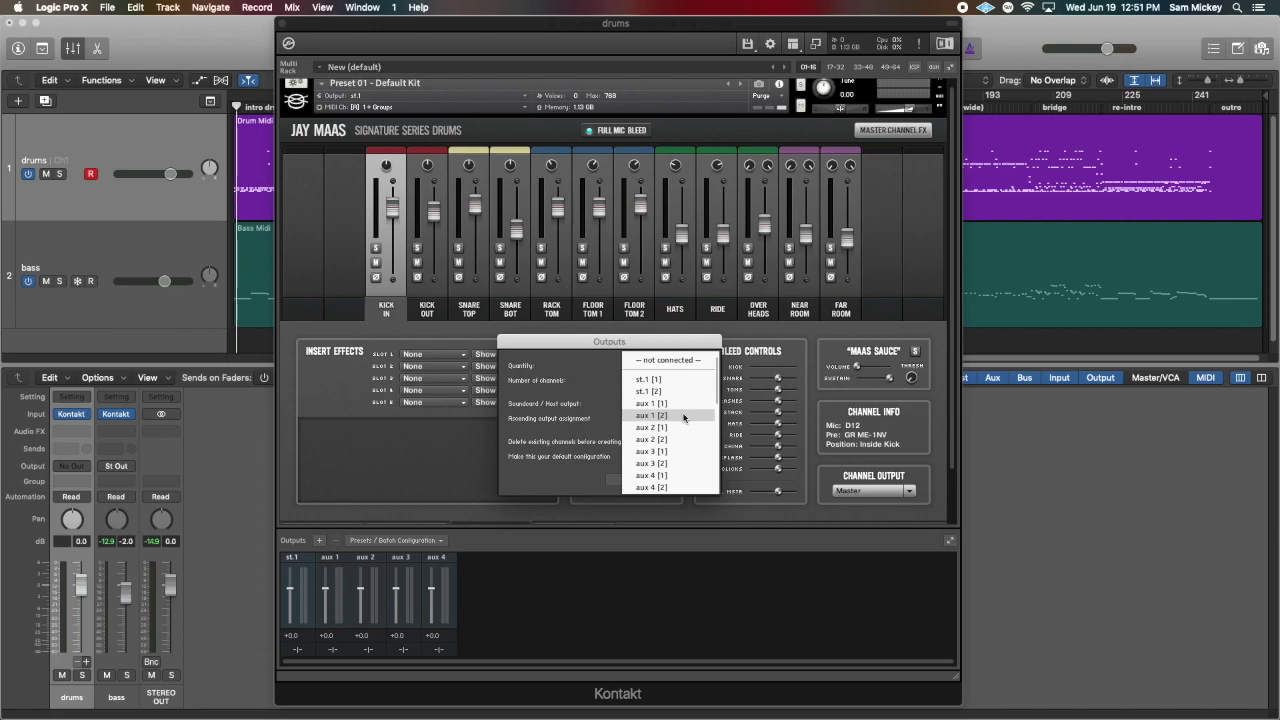
mouse_move(85, 416)
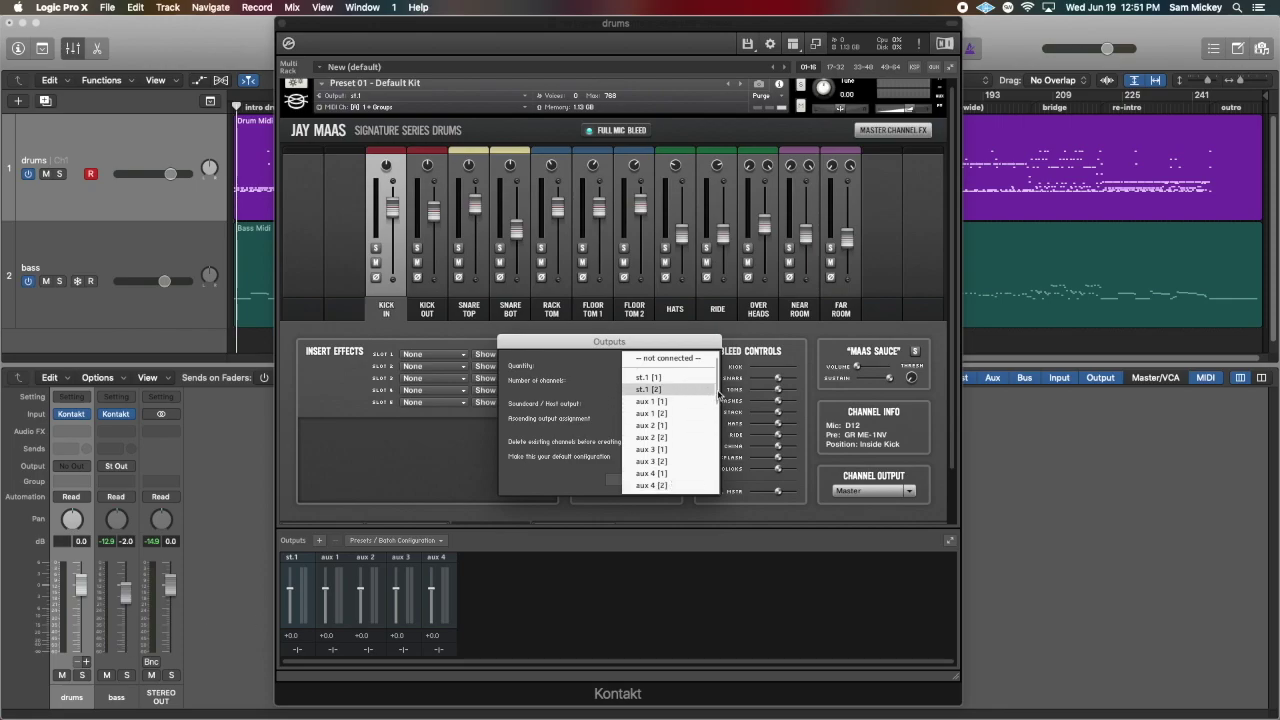
left_click_drag(718, 395, 715, 434)
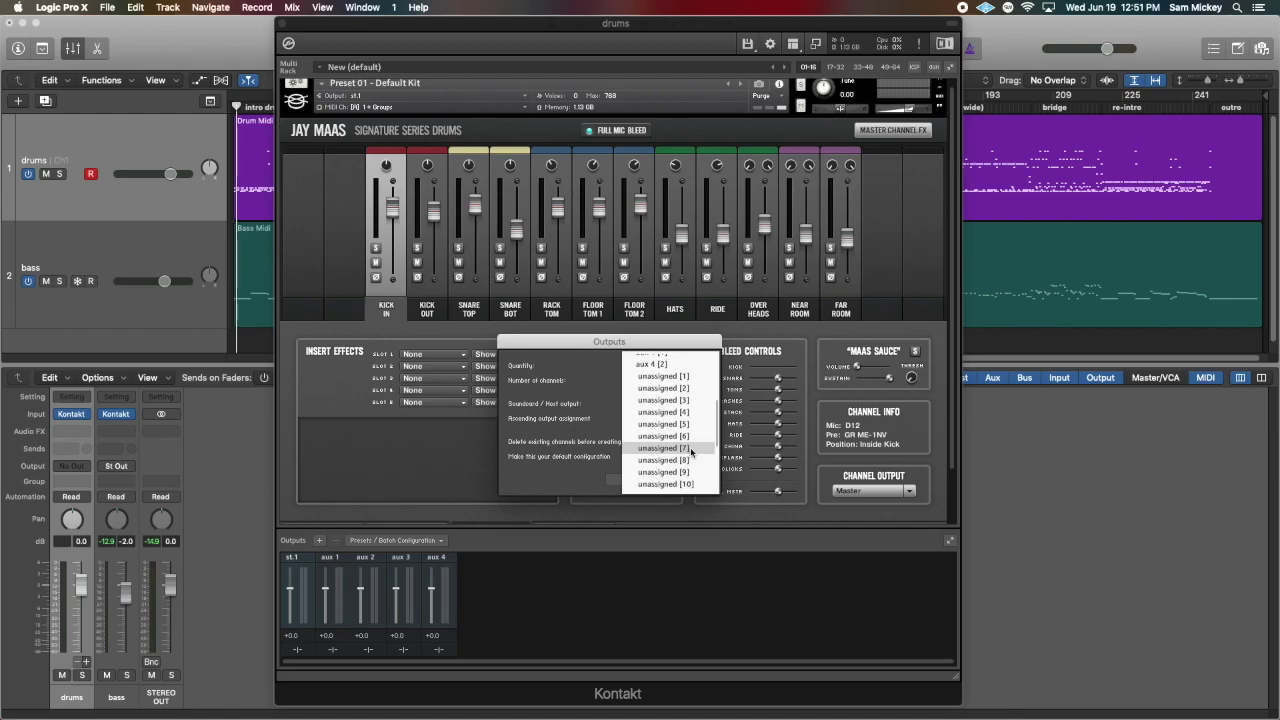
left_click(690, 447)
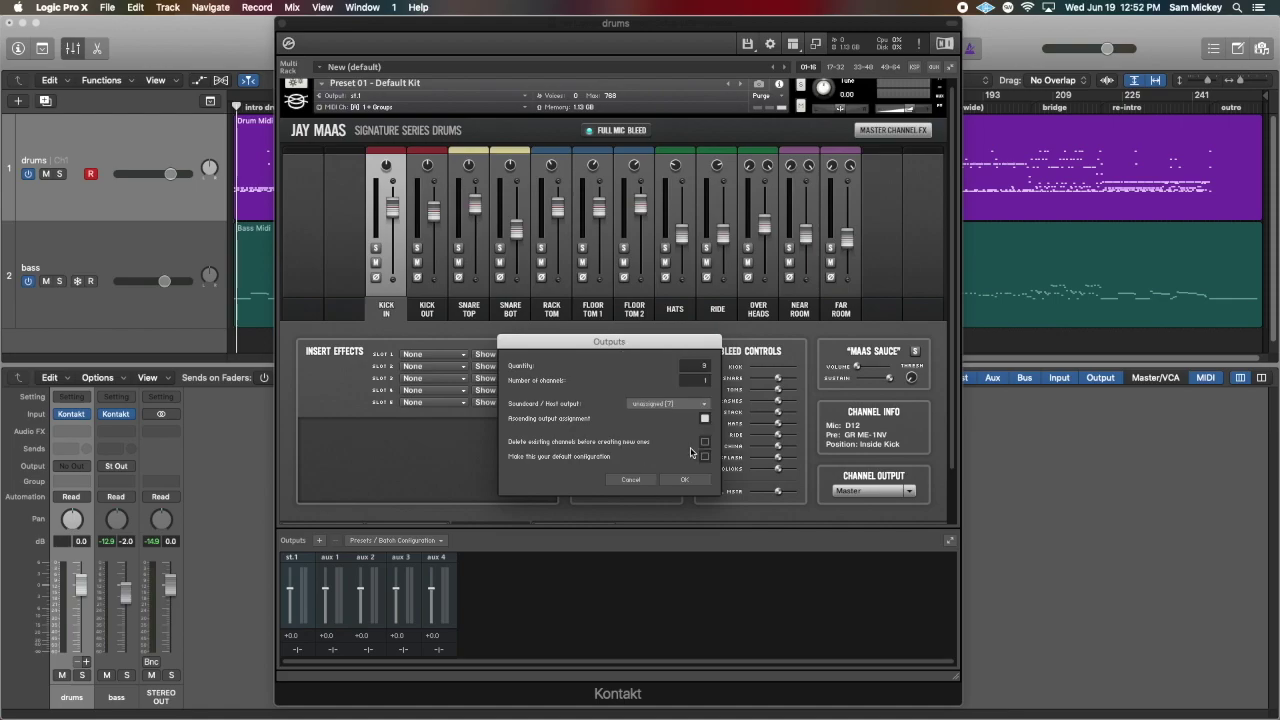
left_click(688, 405)
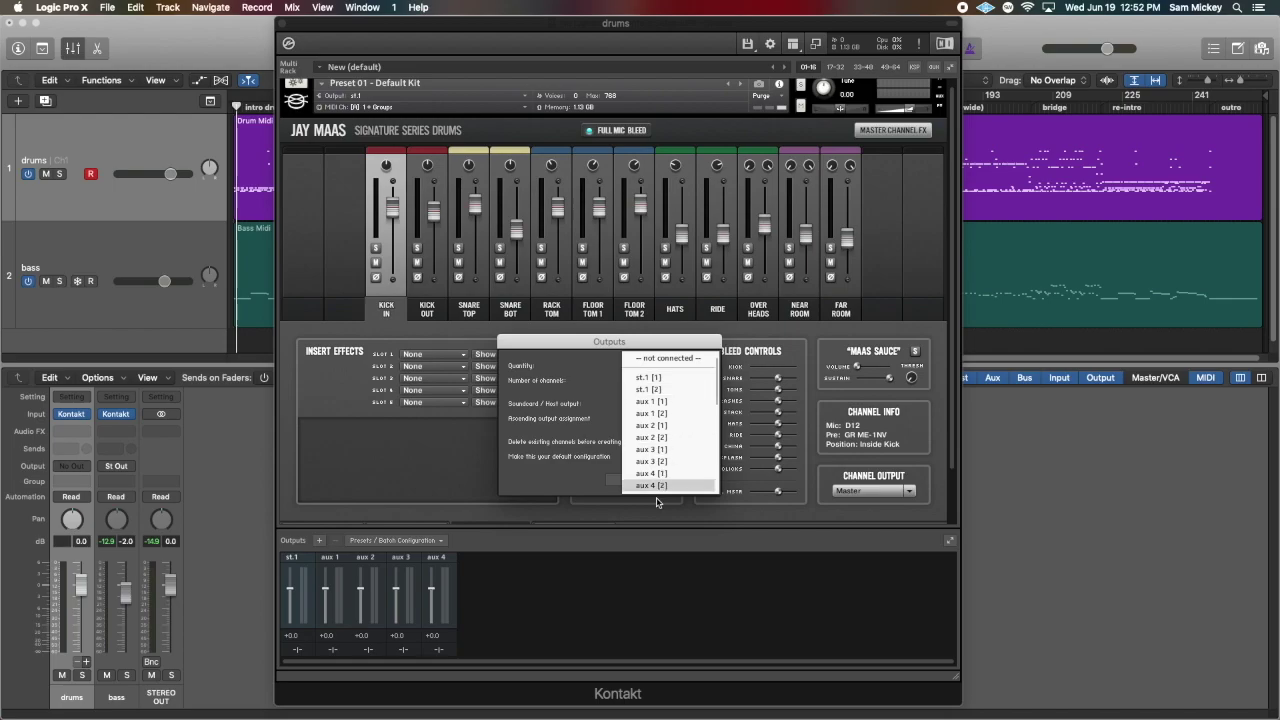
left_click(572, 416)
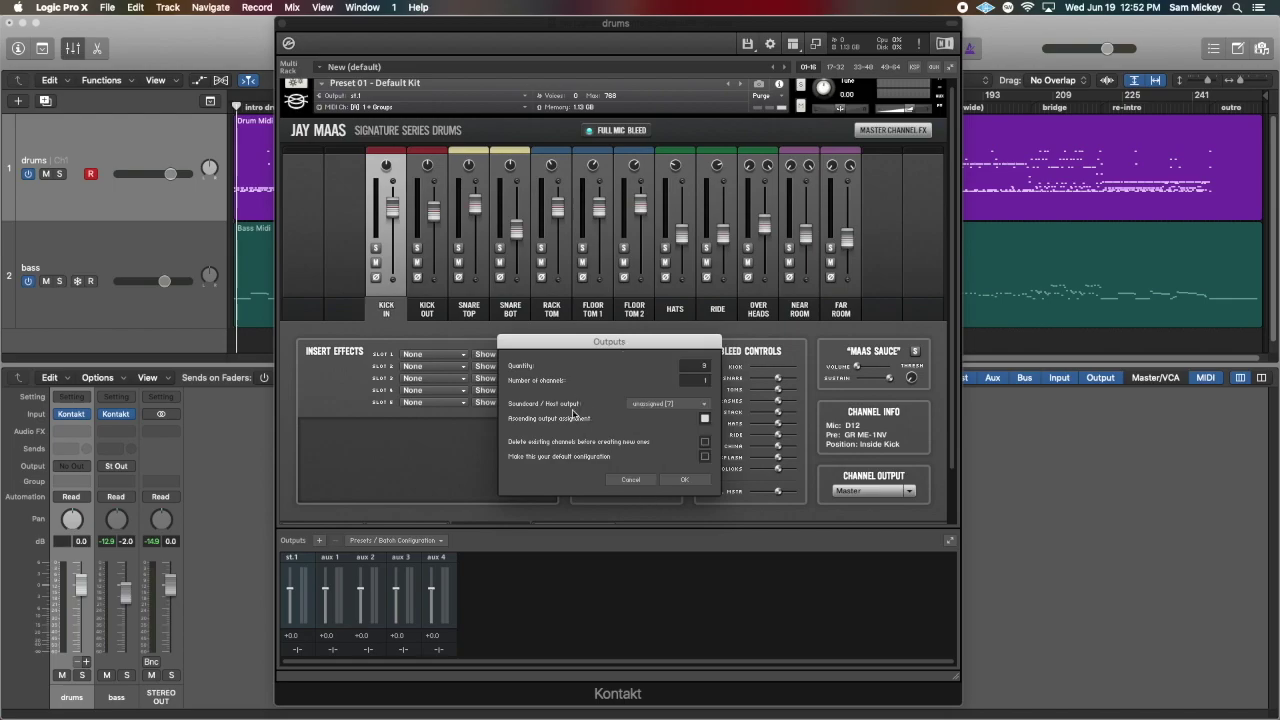
left_click(705, 442)
left_click(683, 481)
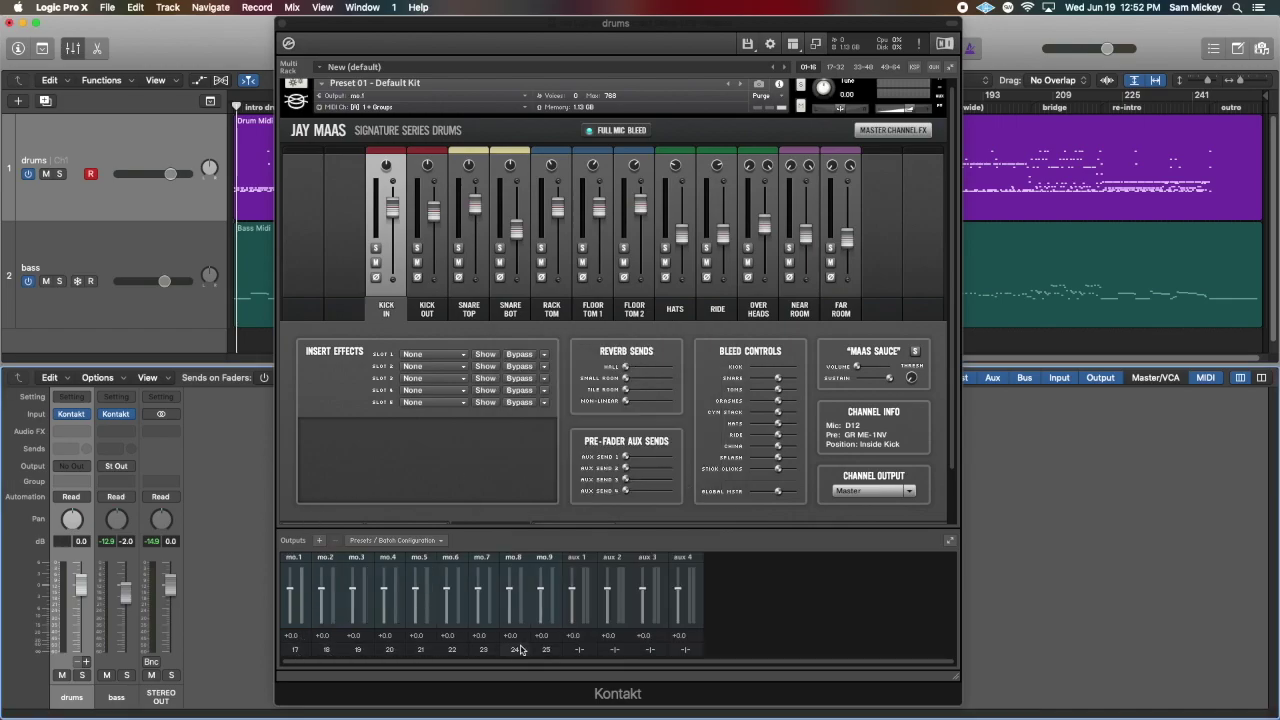
Step: Rename the first four mono outputs to kik in, kik out, snr top and snr btm
left_click(300, 558)
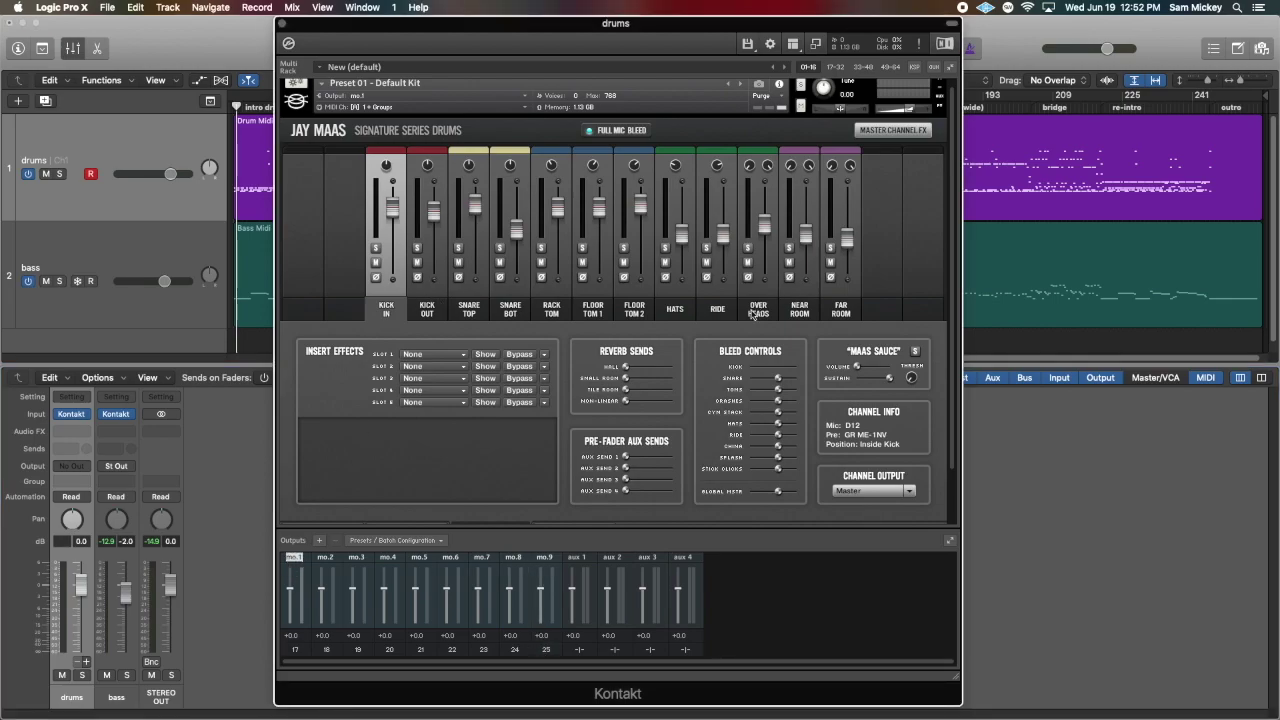
type("kik in")
double_click(331, 557)
type("kik")
double_click(349, 559)
type("k")
double_click(368, 561)
double_click(366, 559)
type("top")
double_click(395, 558)
type("snr btm")
Step: Rename the remaining five mono outputs to r tom, f tom 1, f tom 2, hats and ride
double_click(416, 558)
double_click(456, 558)
type("f")
double_click(475, 561)
type("f")
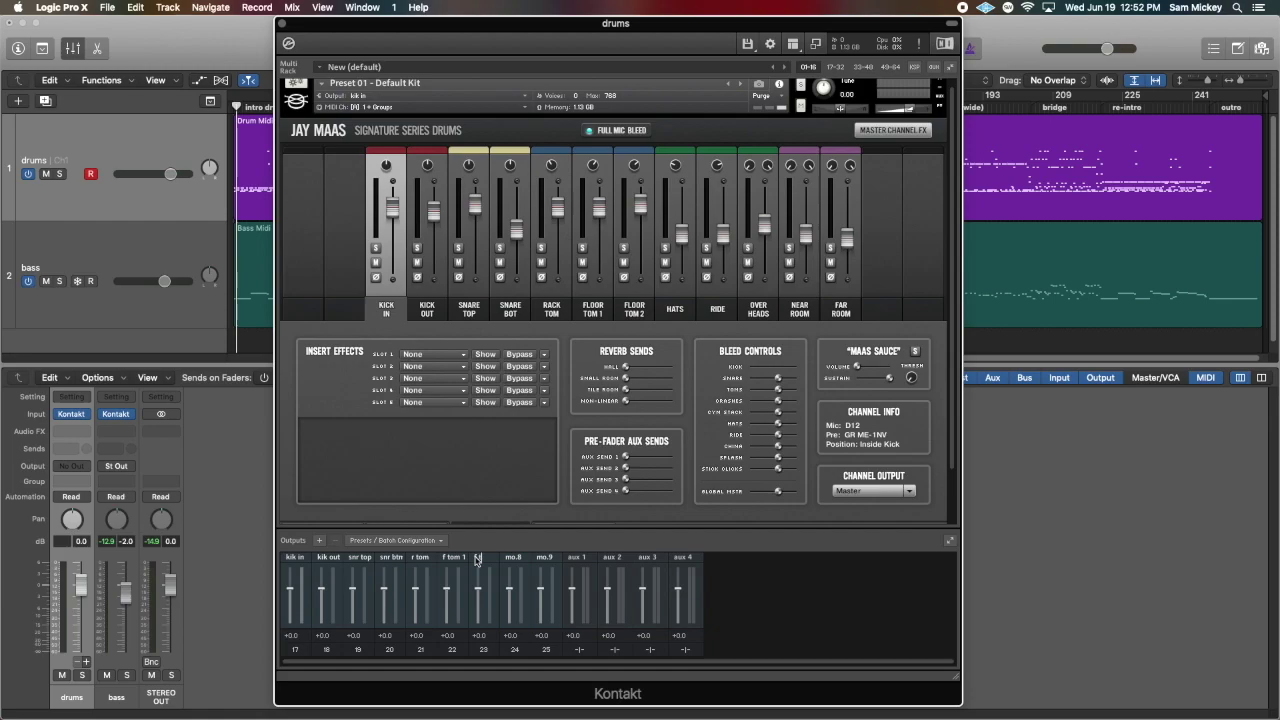
double_click(509, 561)
type("hats")
double_click(557, 561)
type("ride")
Step: Add 4 more outputs with 2 channels each, assigned in ascending order from host output aux 1 [1]
left_click(319, 540)
left_click_drag(725, 326, 724, 314)
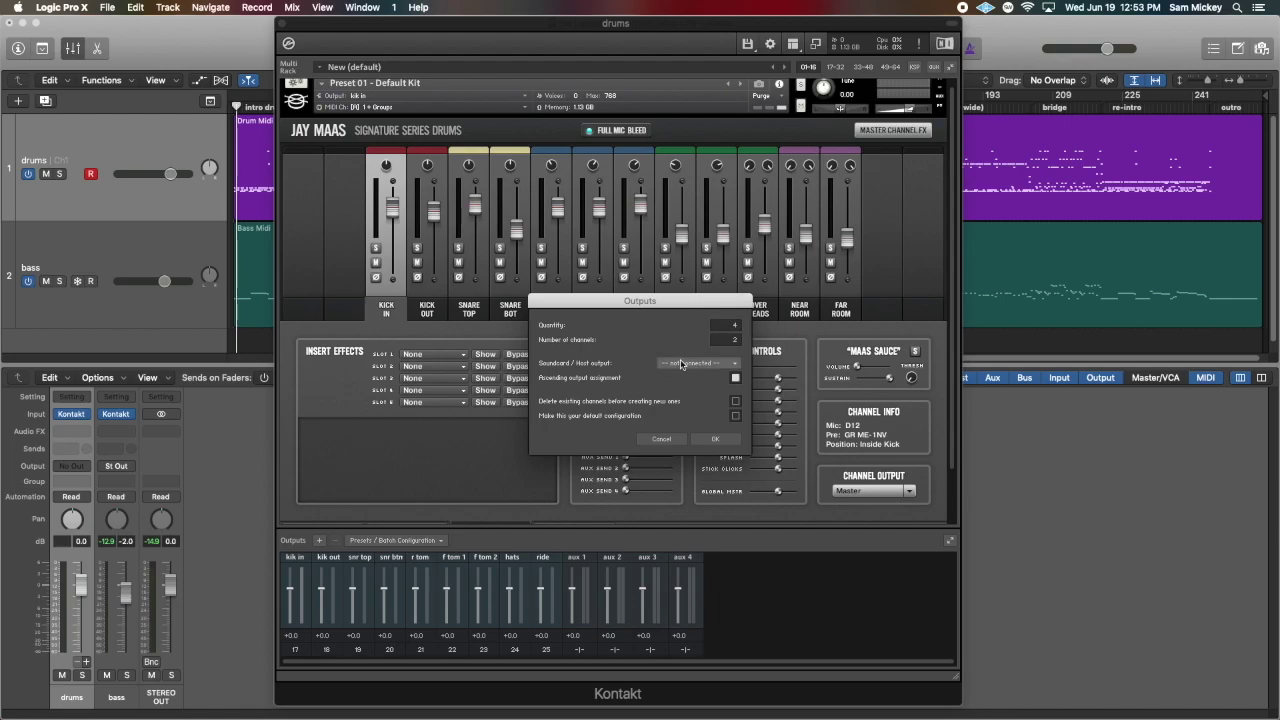
left_click(682, 364)
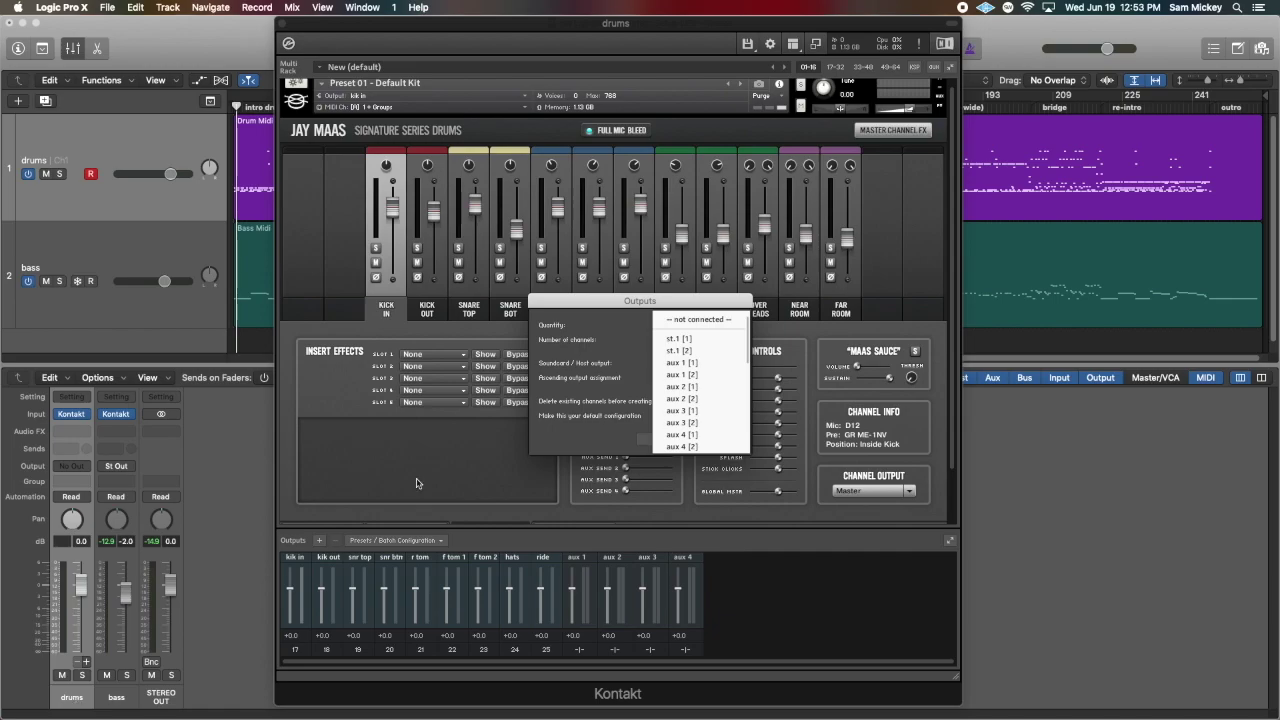
left_click(704, 363)
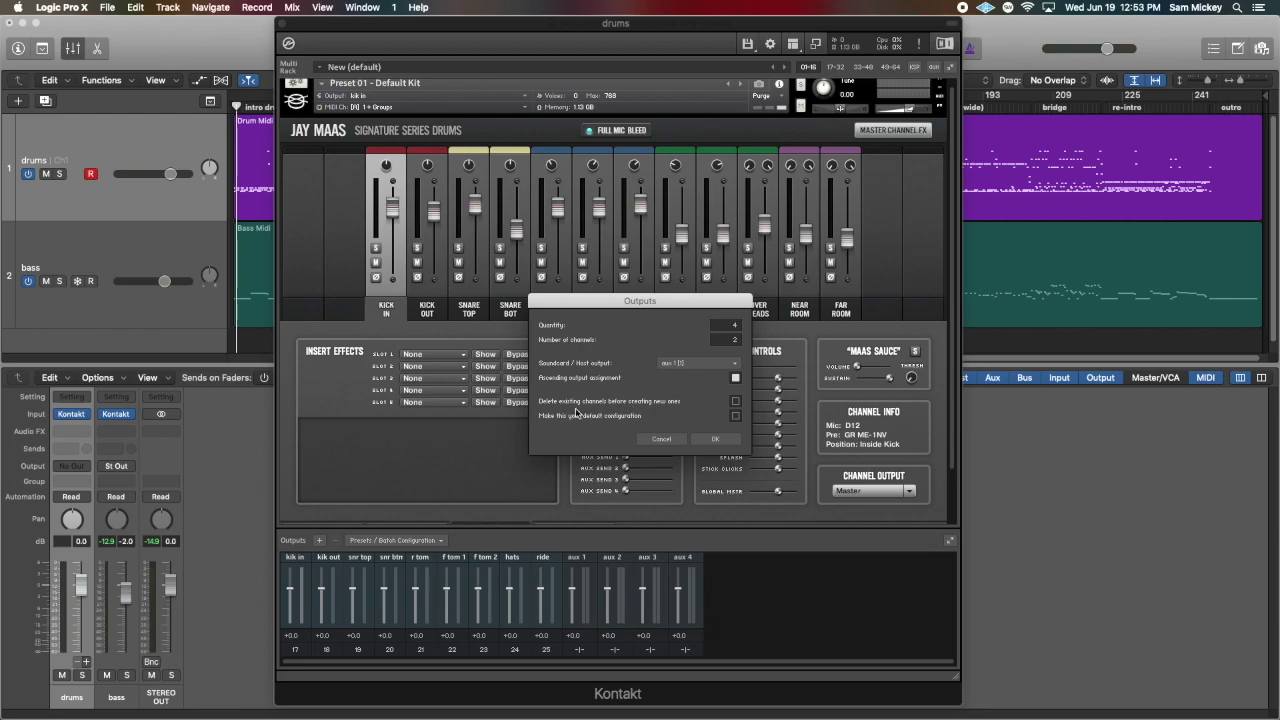
left_click(716, 437)
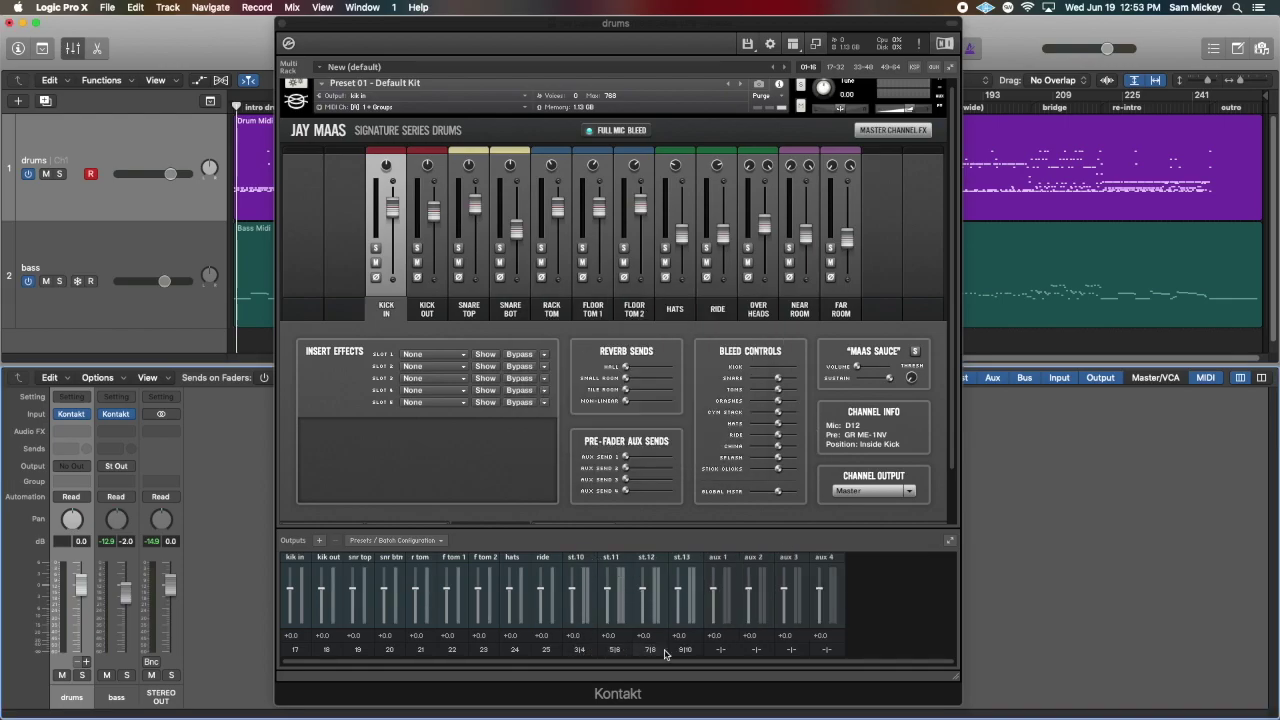
Step: Rename the four stereo outputs to ohs, n room, f room and verb
double_click(580, 557)
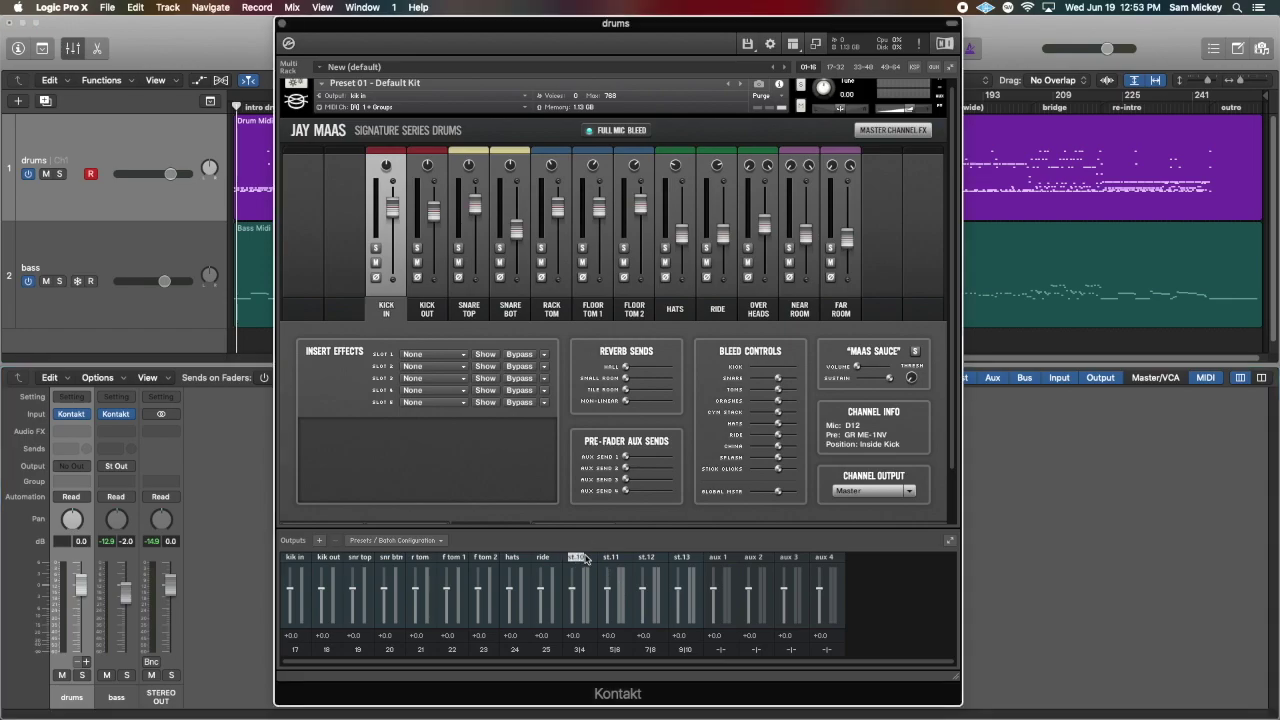
type("ohs")
left_click(614, 556)
double_click(614, 556)
type("n room")
double_click(646, 557)
type("f")
double_click(682, 557)
type("verb")
key("Return")
Step: Route the drum kit's Kick In mixer channel to the kik in output
left_click(908, 491)
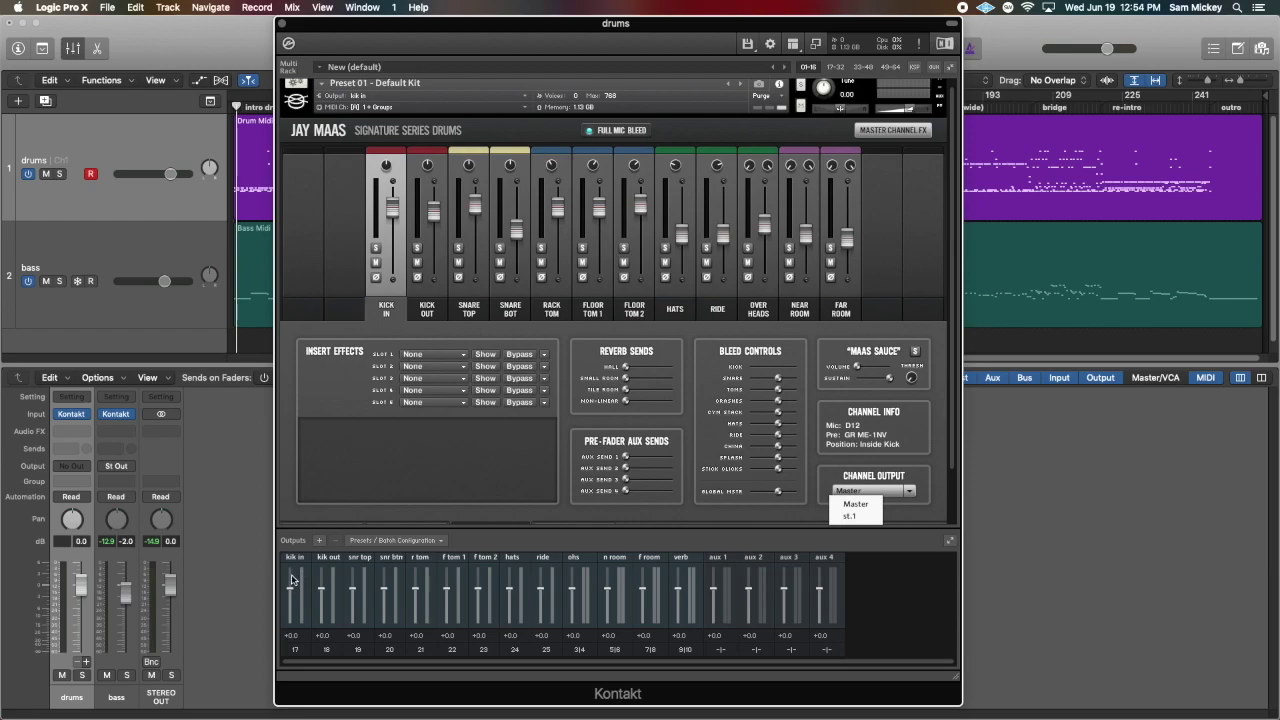
left_click(898, 504)
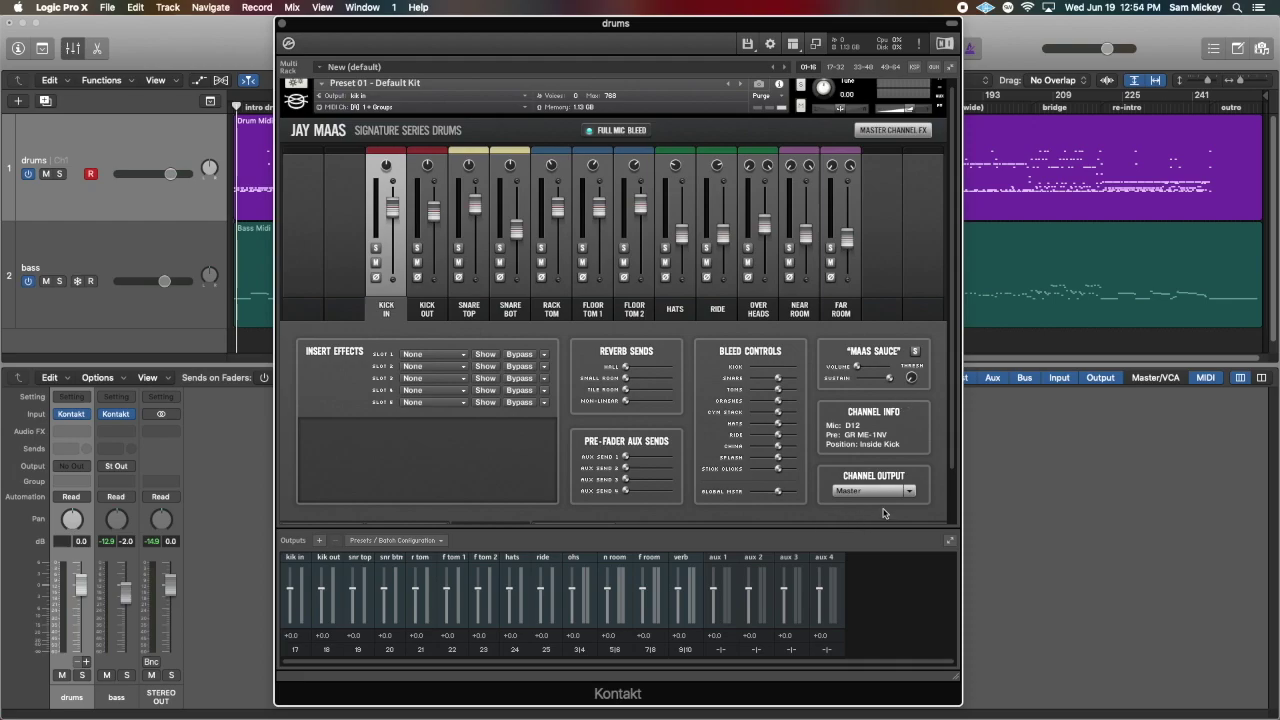
left_click(909, 491)
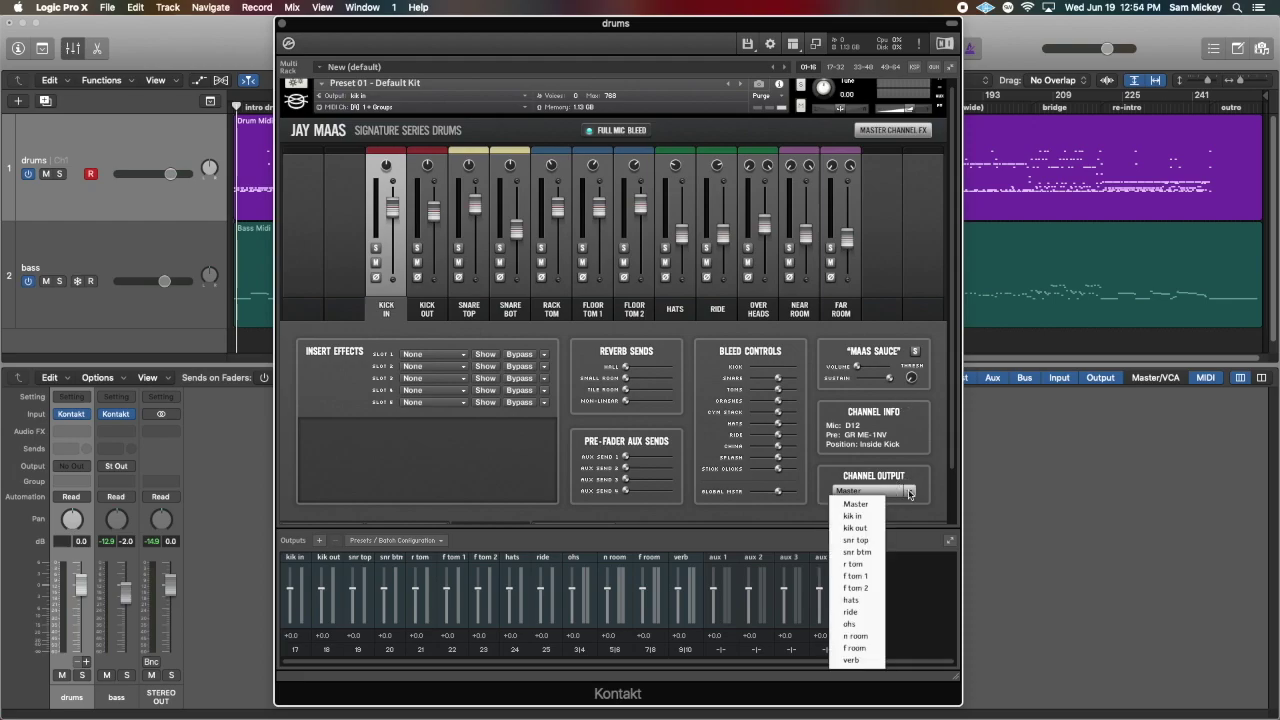
left_click(858, 516)
Step: Route the Kick Out mixer channel to the kik out output
left_click(428, 310)
left_click(842, 490)
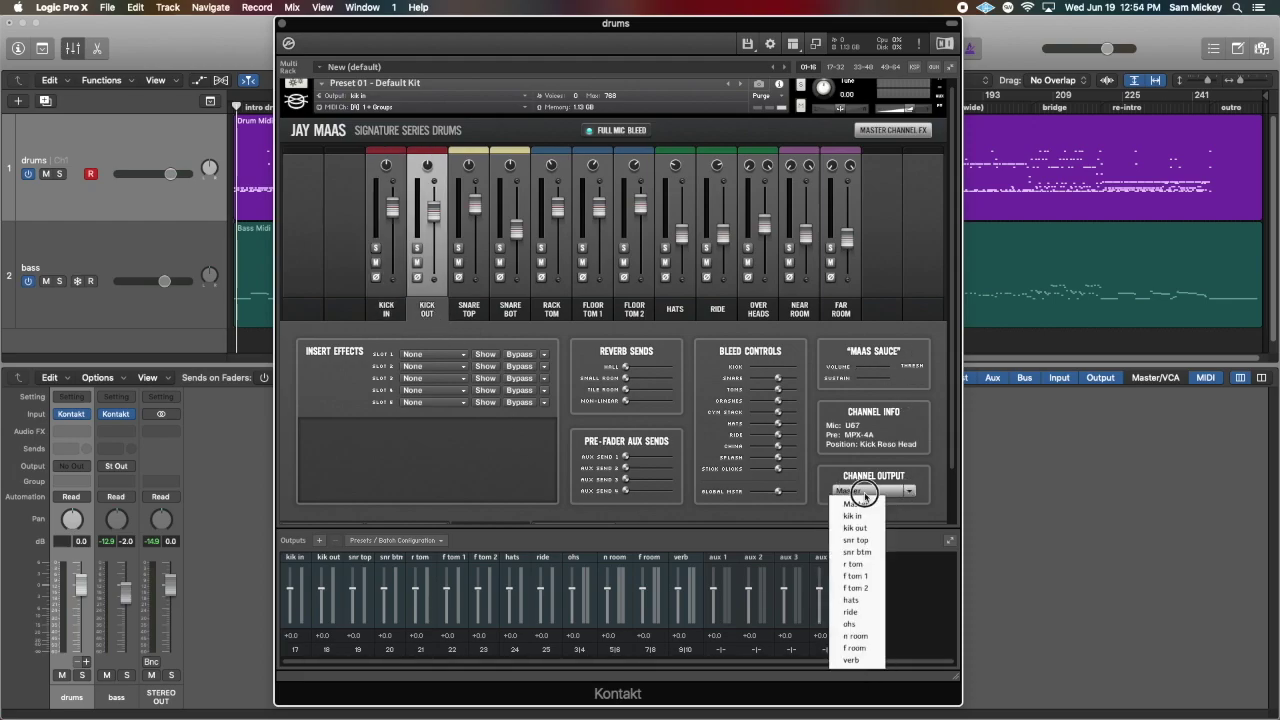
left_click(856, 528)
Step: Route the Snare Top channel to the snr top output and the Snare Bot channel to snr btm
left_click(477, 315)
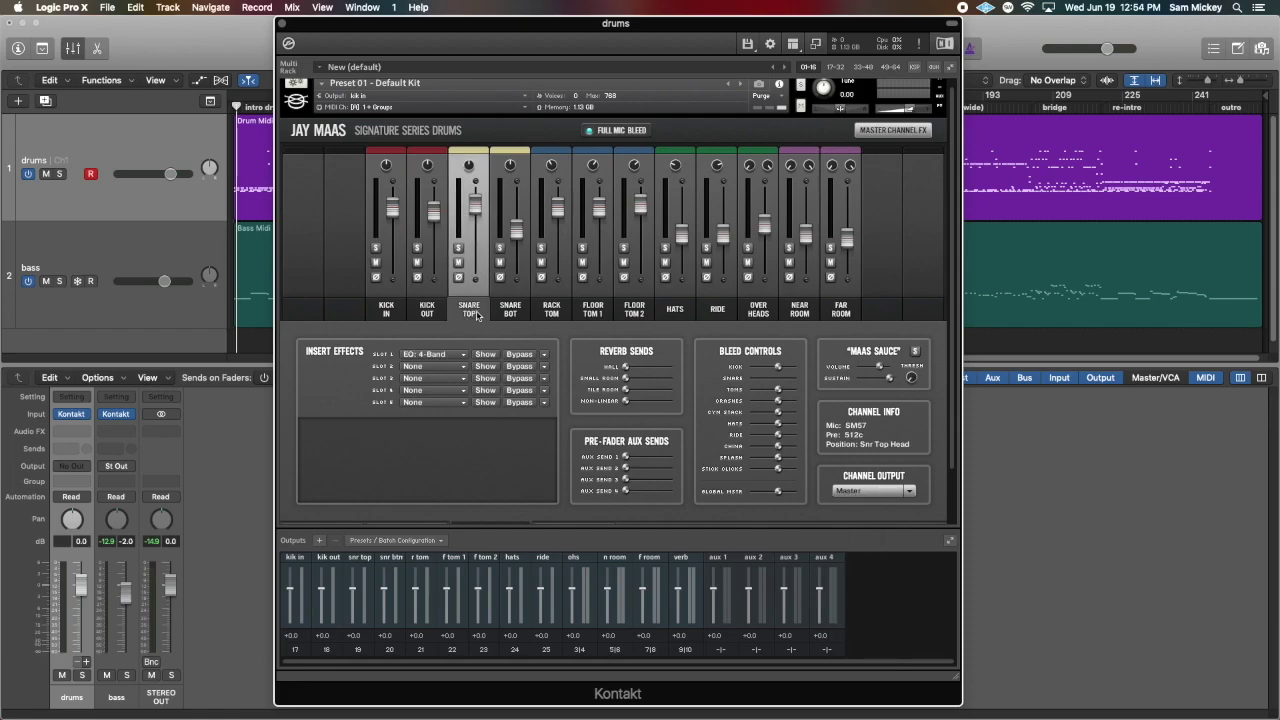
left_click(842, 490)
left_click(860, 540)
left_click(520, 328)
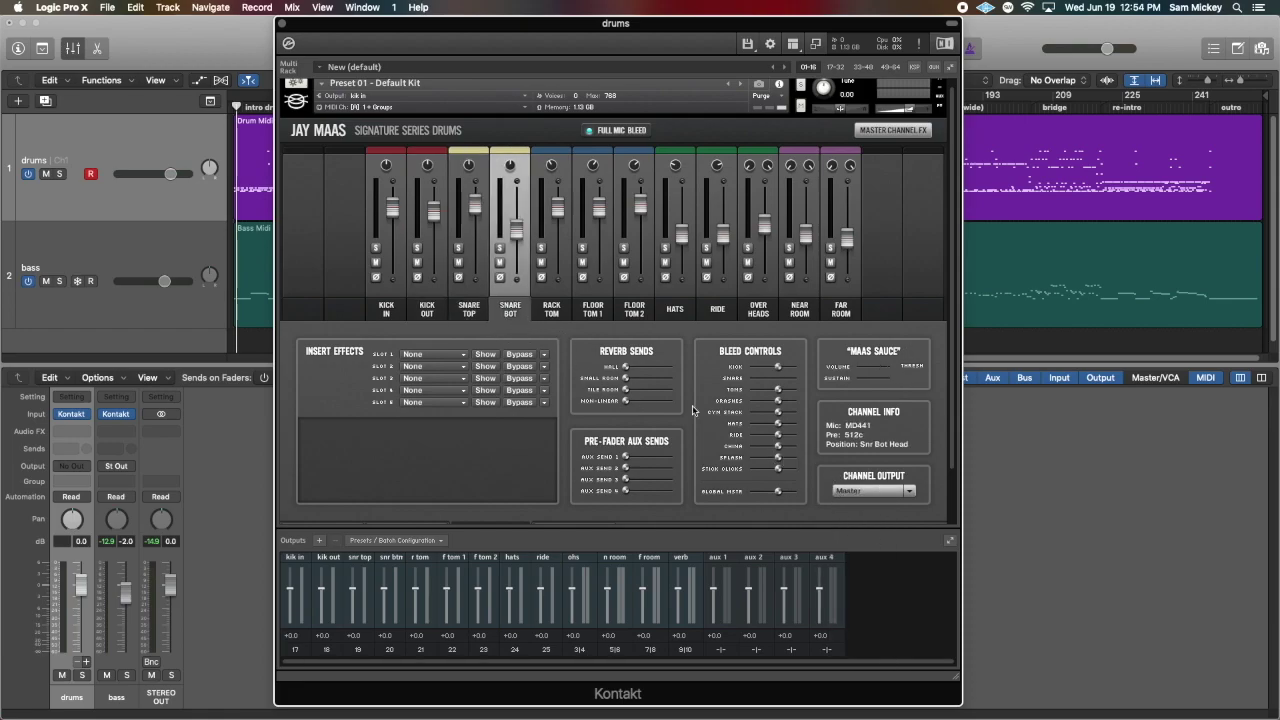
left_click(874, 490)
left_click(856, 552)
Step: Route the Rack Tom, Floor Tom 1 and Floor Tom 2 channels to the r tom, f tom 1 and f tom 2 outputs
left_click(551, 312)
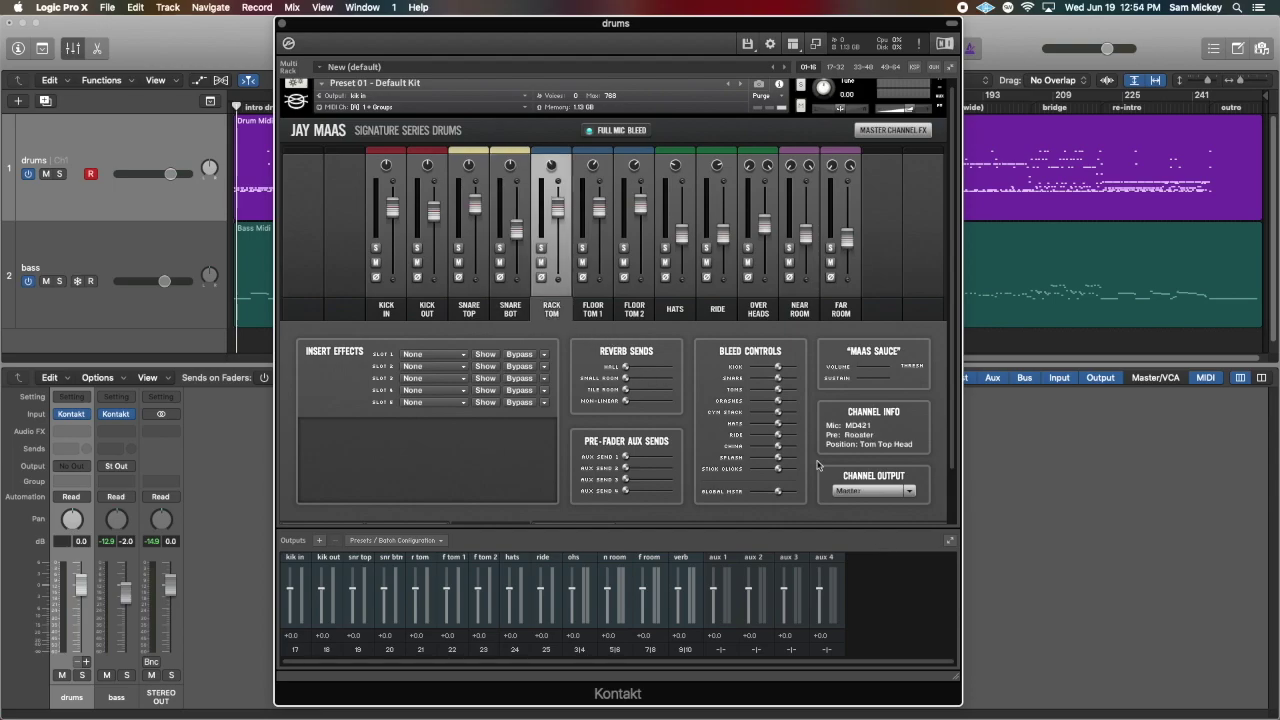
left_click(866, 490)
left_click(856, 565)
left_click(582, 290)
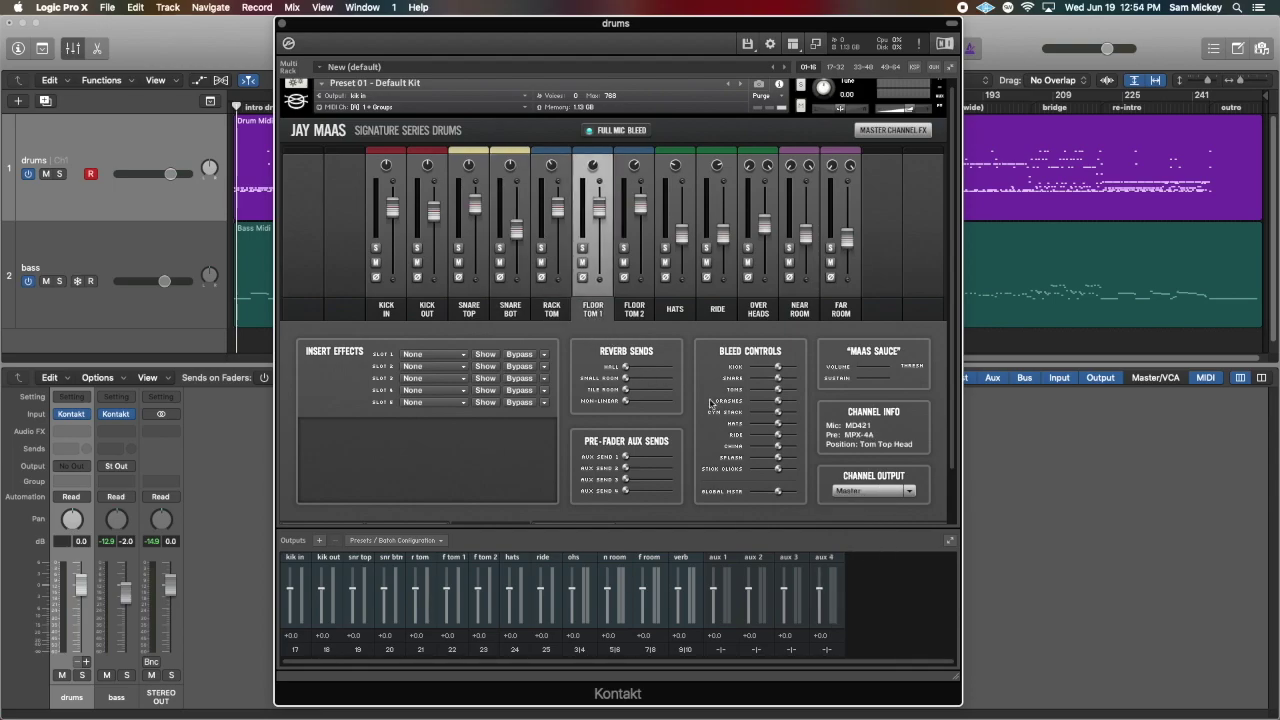
left_click(846, 490)
left_click(856, 578)
left_click(645, 316)
left_click(850, 490)
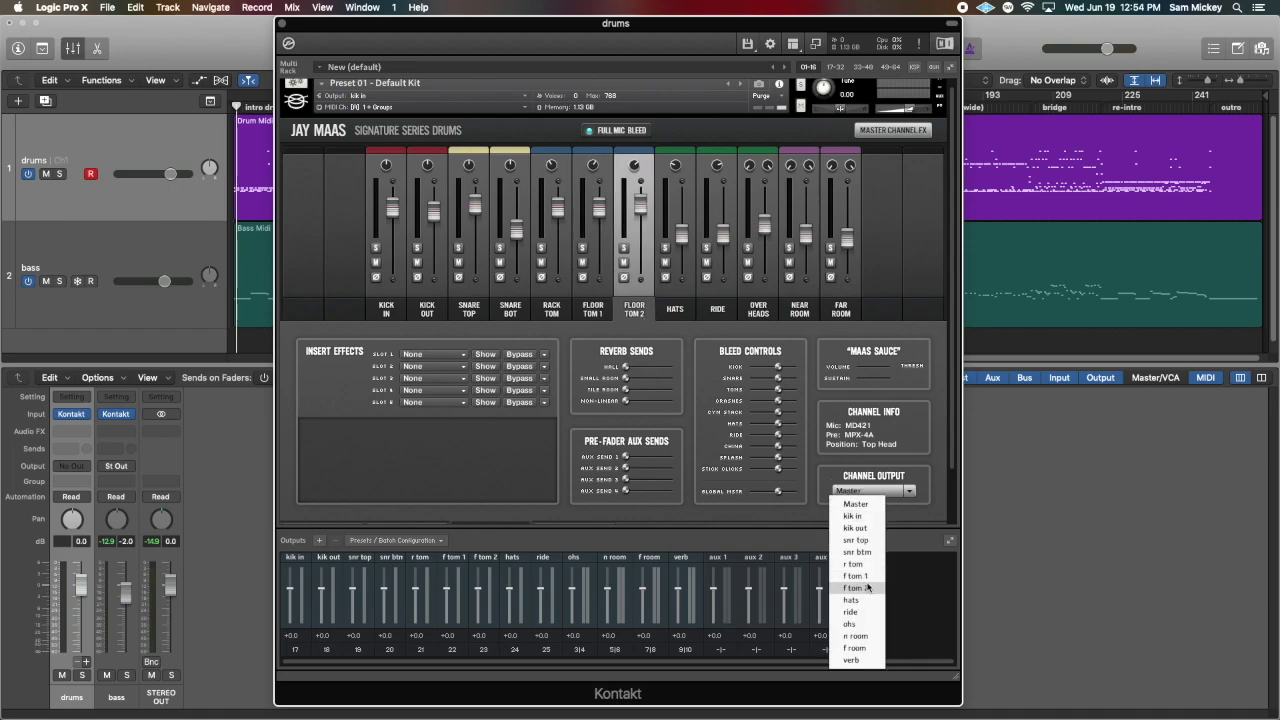
left_click(867, 587)
Step: Route the Hats channel to the hats output and the Ride channel to the ride output
left_click(688, 318)
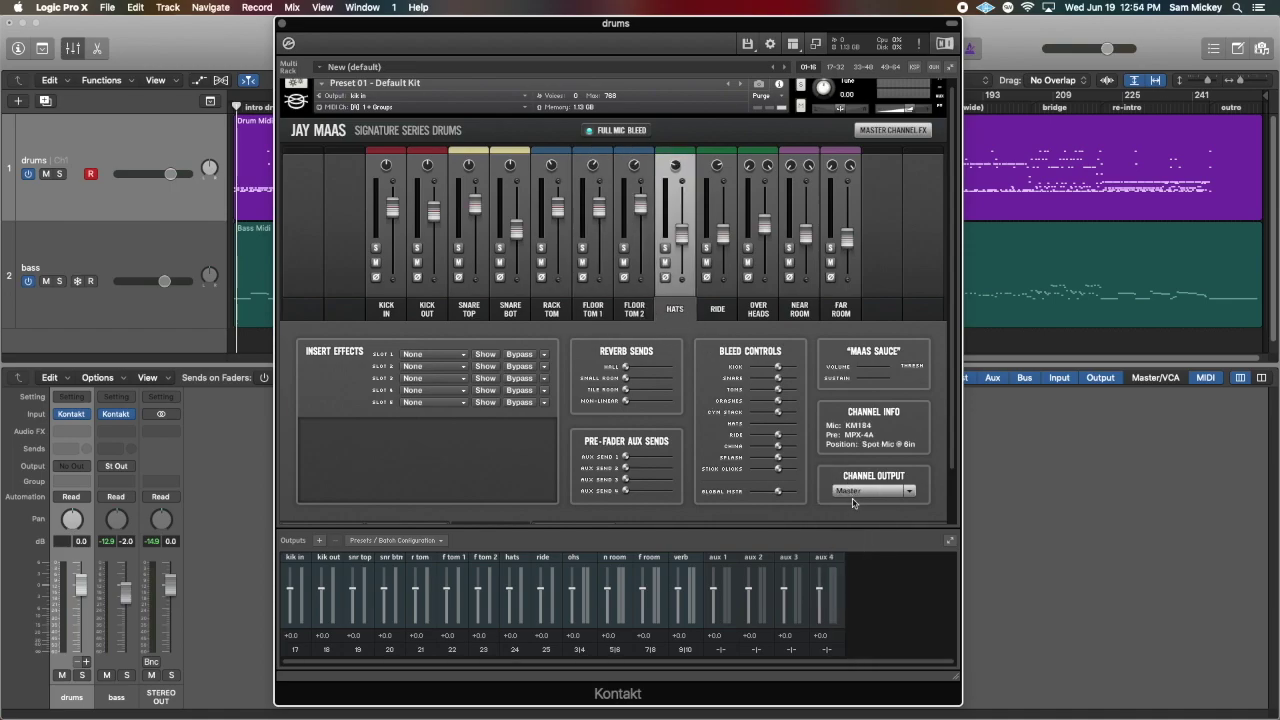
left_click(853, 491)
left_click(857, 602)
left_click(722, 312)
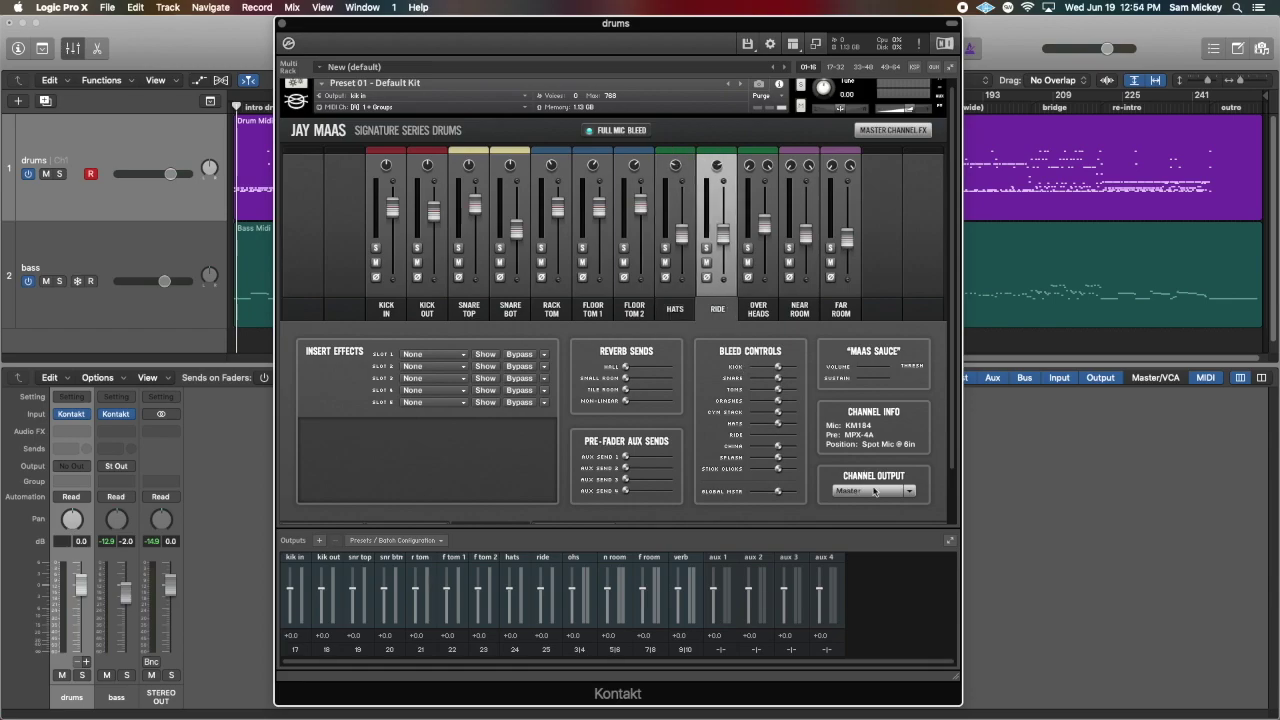
left_click(875, 489)
left_click(862, 608)
Step: Route the Overheads, Near Room and Far Room channels to the ohs, n room and f room outputs
left_click(762, 316)
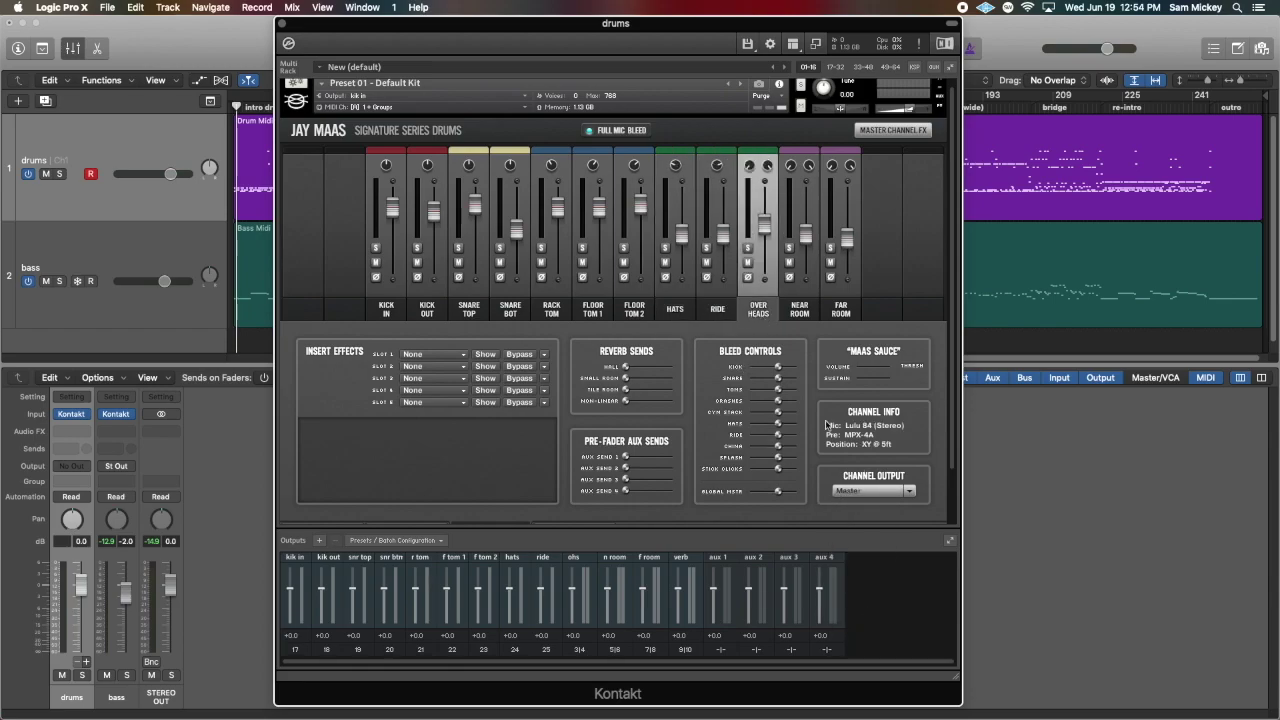
left_click(856, 491)
left_click(862, 622)
left_click(798, 317)
left_click(866, 491)
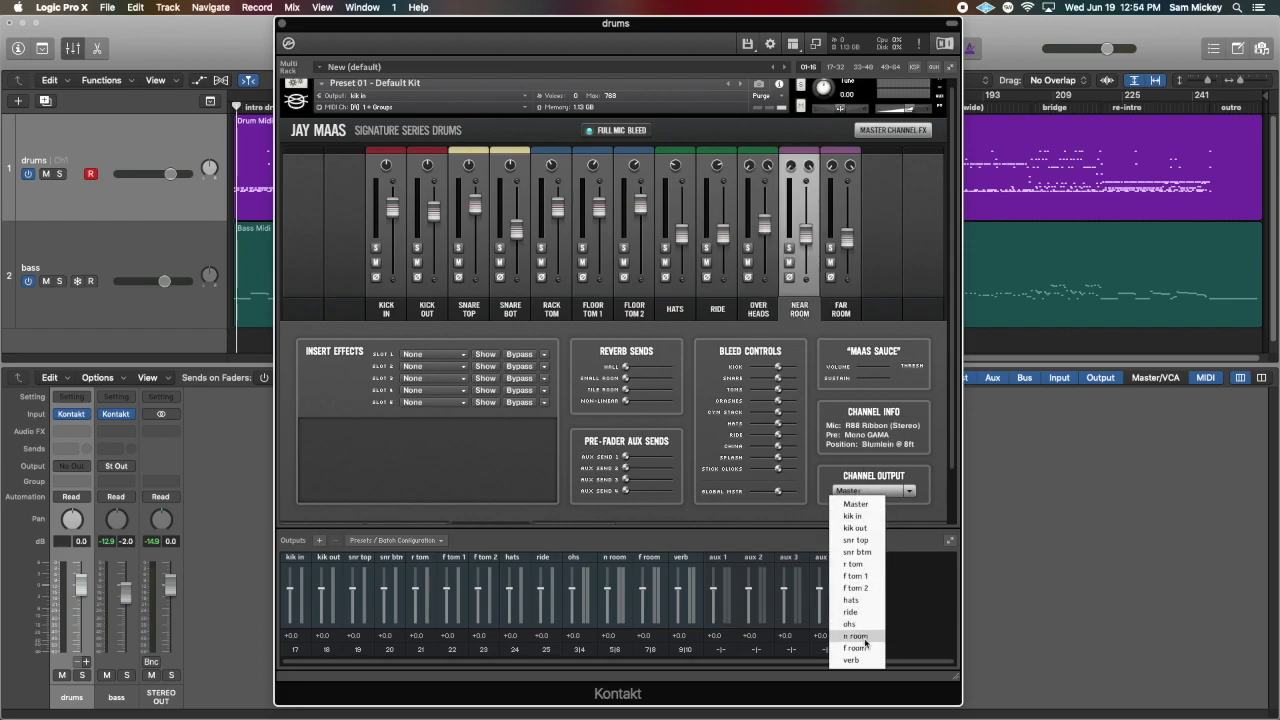
left_click(866, 646)
left_click(850, 310)
left_click(857, 494)
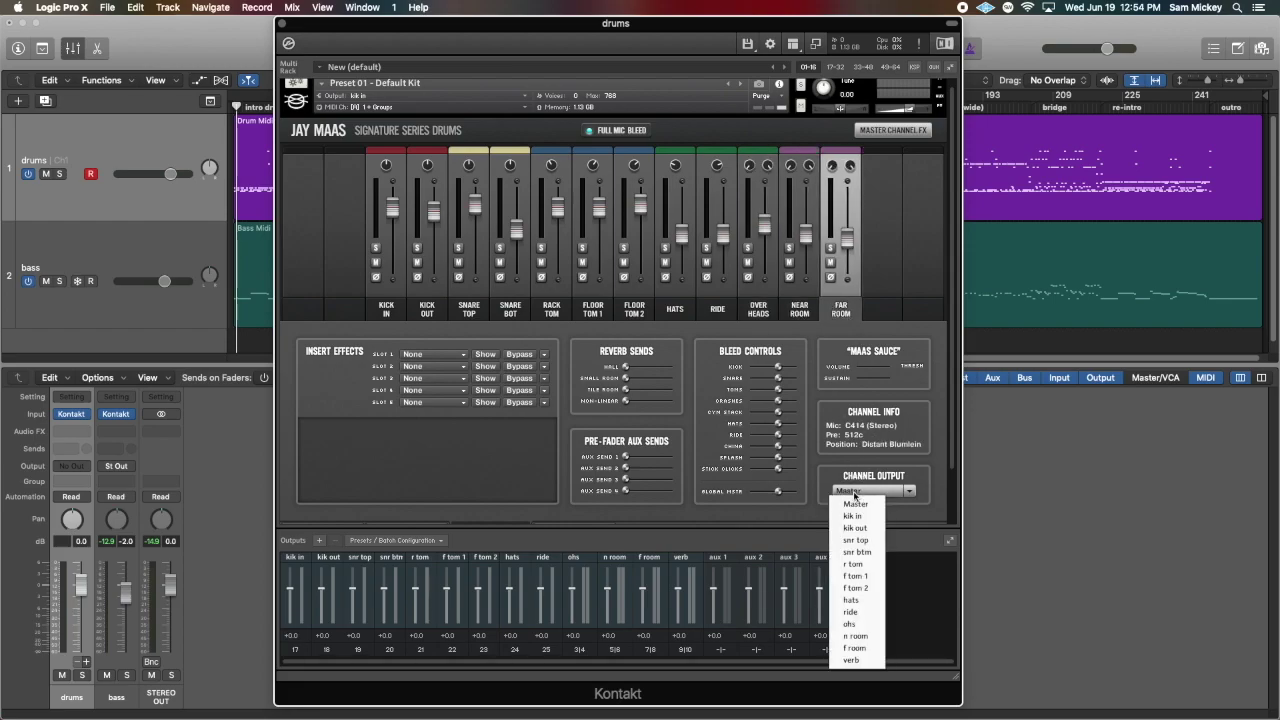
left_click(853, 648)
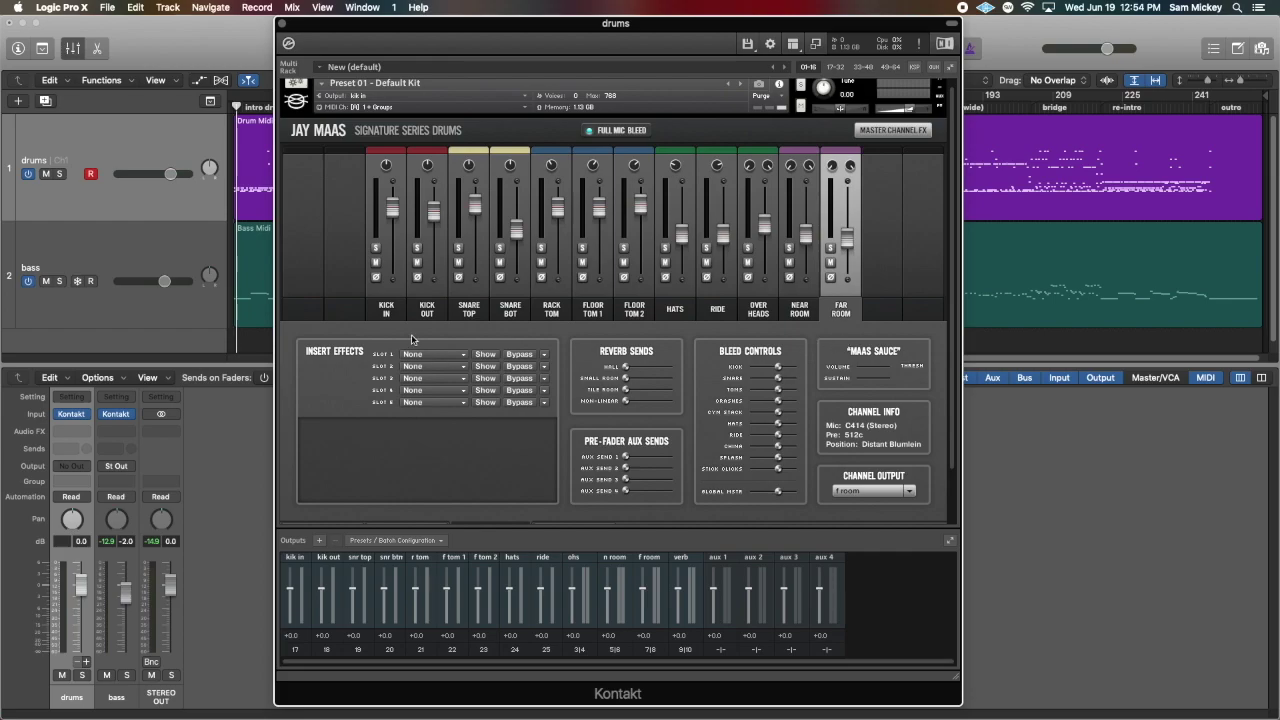
Step: Raise the Tile Room reverb send on the Snare Top channel
left_click(387, 318)
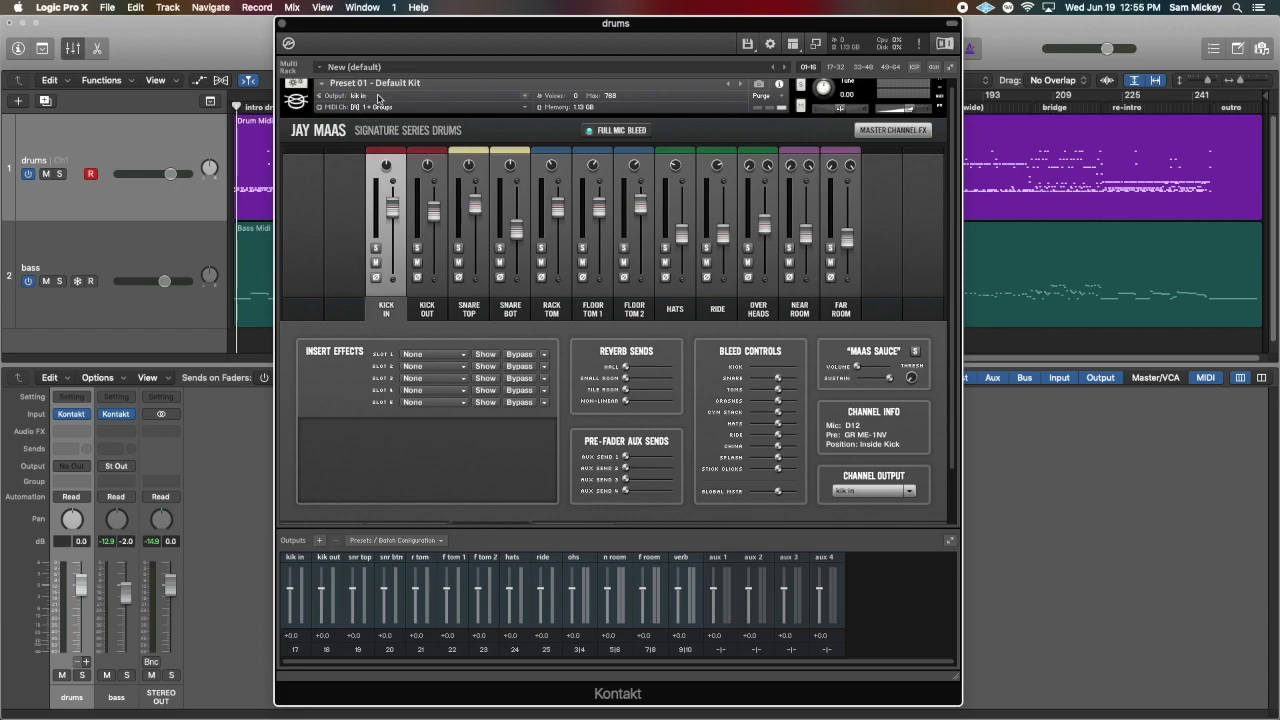
left_click(472, 305)
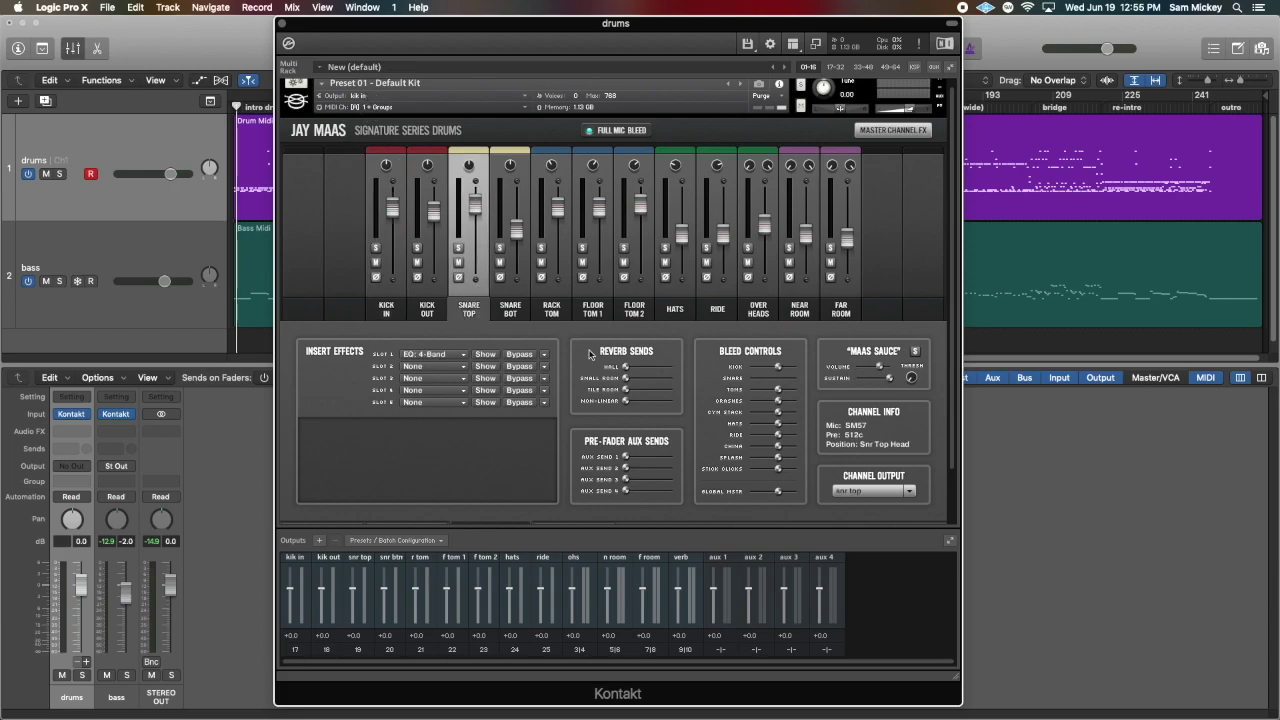
left_click_drag(627, 393, 672, 398)
Step: Set the drum kit instrument's main output to verb and return the Snare Top channel's Tile Room reverb send to zero
left_click(361, 97)
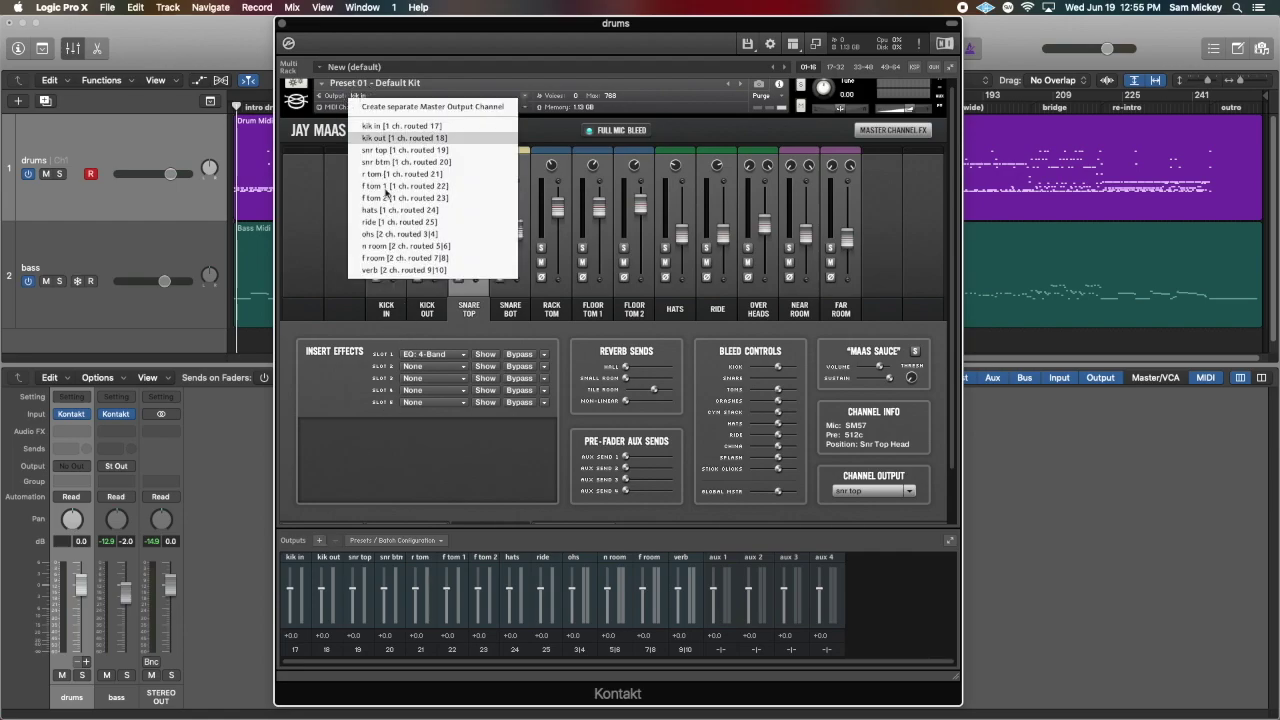
left_click(386, 269)
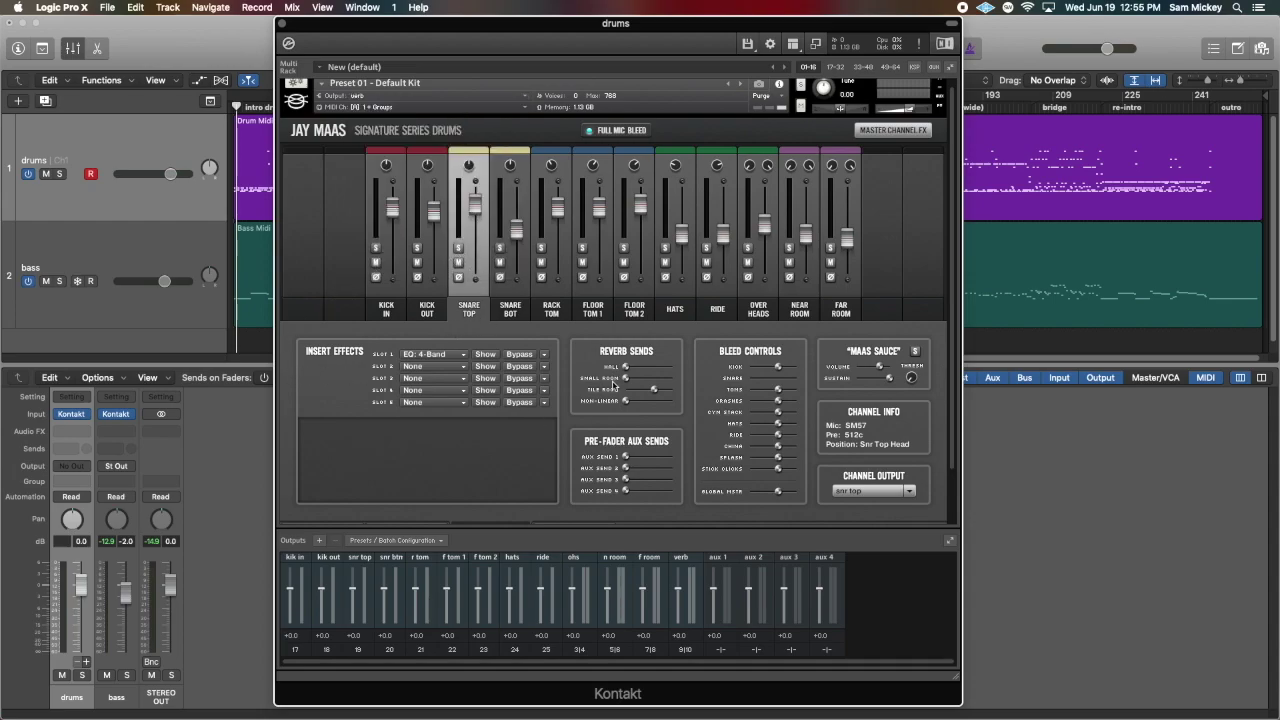
left_click_drag(657, 396, 538, 402)
Step: Close the Kontakt window and add 13 aux channel strips for the drums instrument in the mixer
left_click(281, 24)
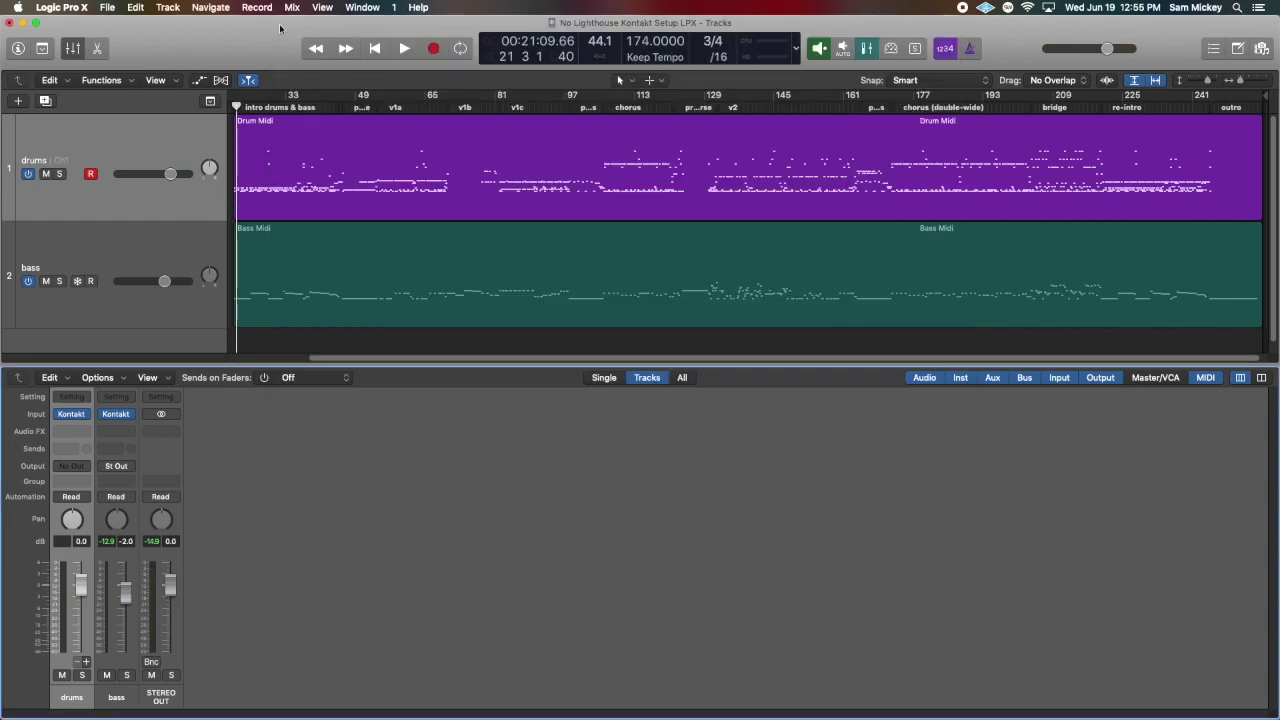
left_click(85, 662)
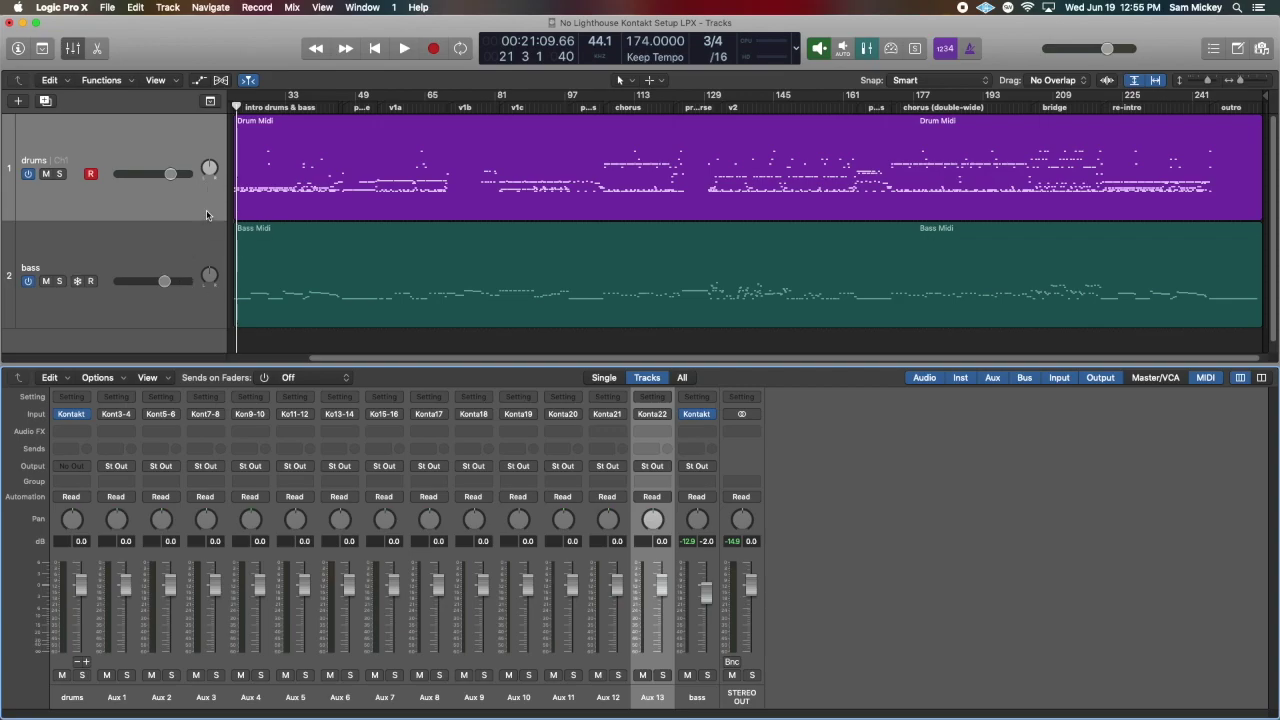
Step: Set the input of Aux 1 to Konta17 and of Aux 2 to Konta18 from Inst 3
left_click(116, 640)
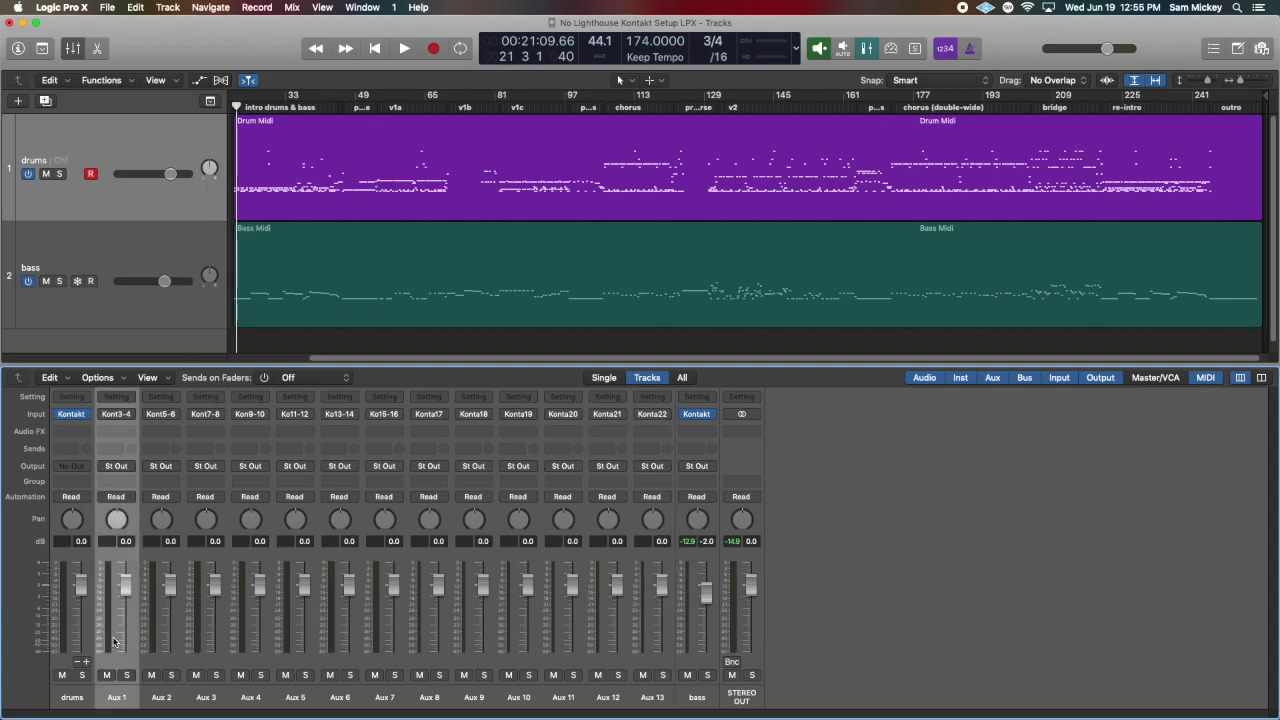
left_click(116, 414)
mouse_move(125, 485)
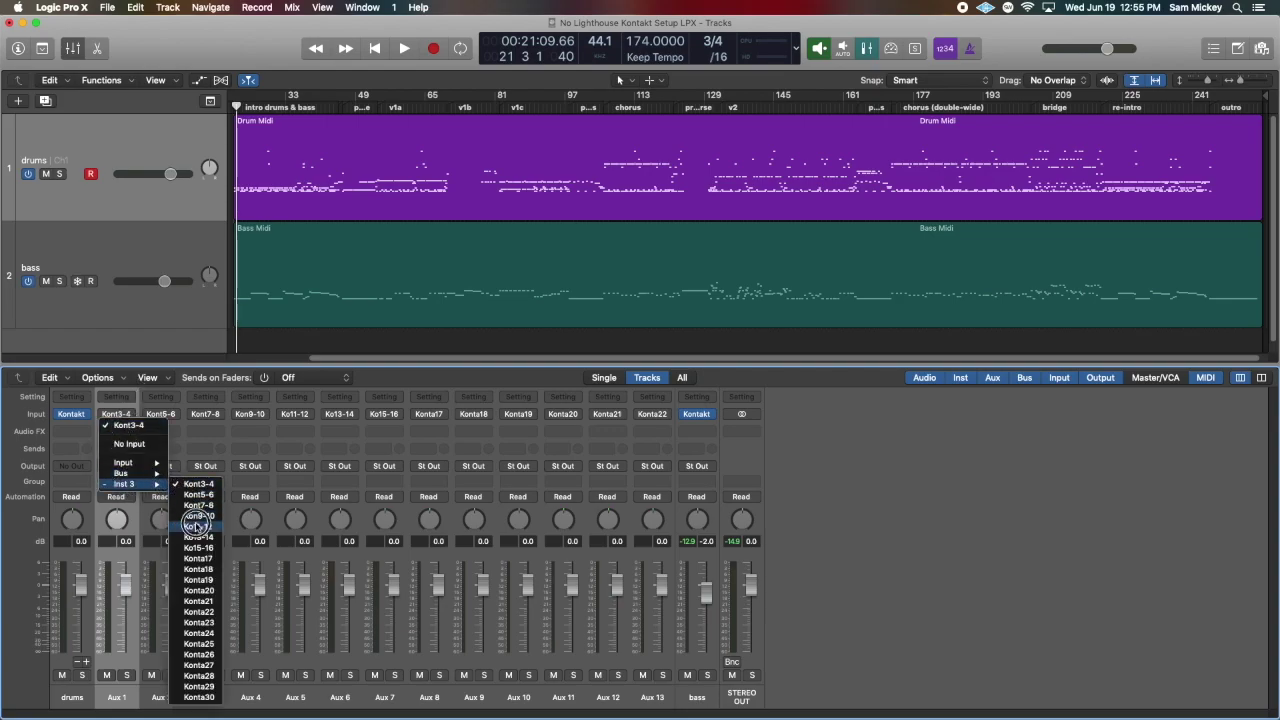
left_click(213, 558)
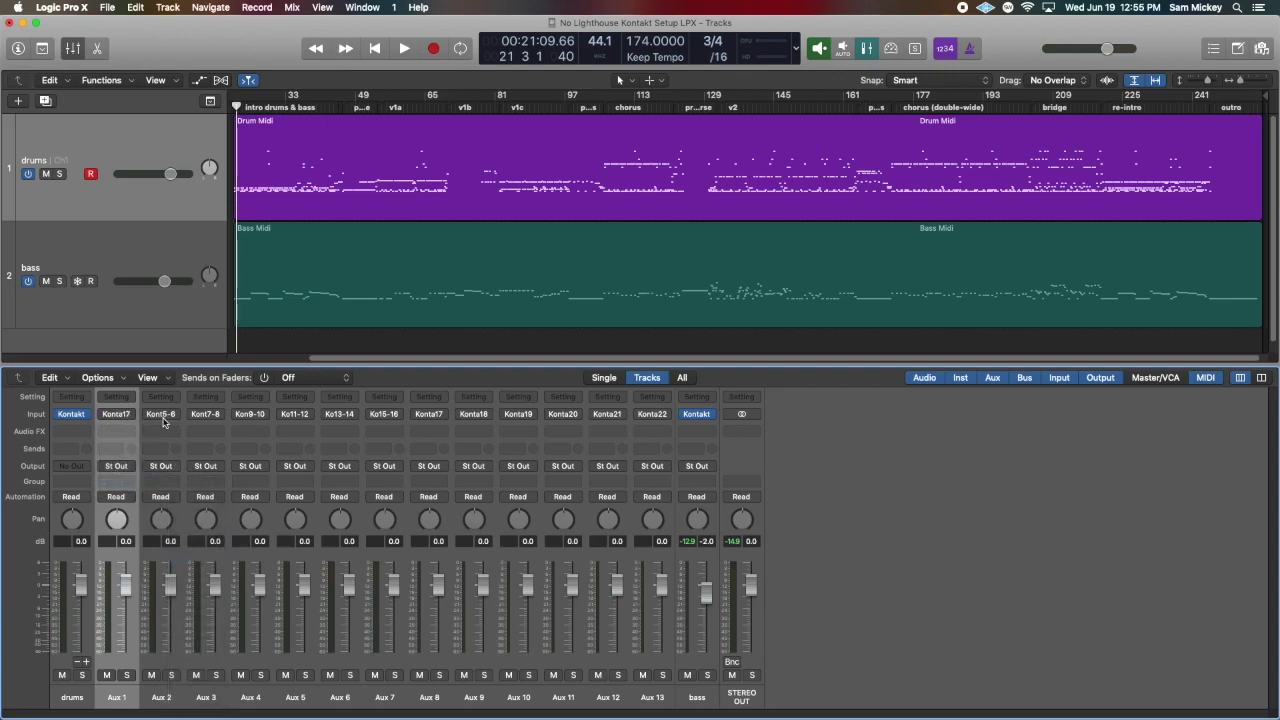
left_click(161, 414)
mouse_move(200, 486)
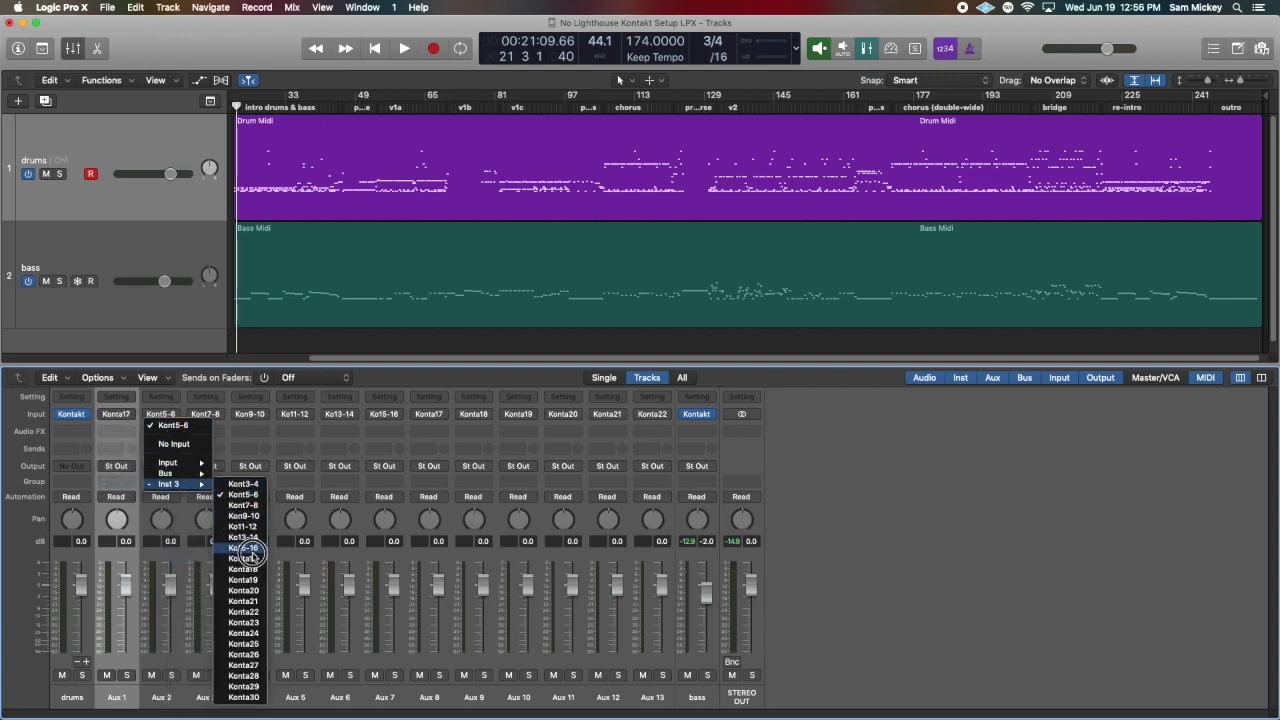
left_click(254, 567)
Step: Set the input of Aux 3 to Konta19 and of Aux 4 to Konta20
left_click(205, 414)
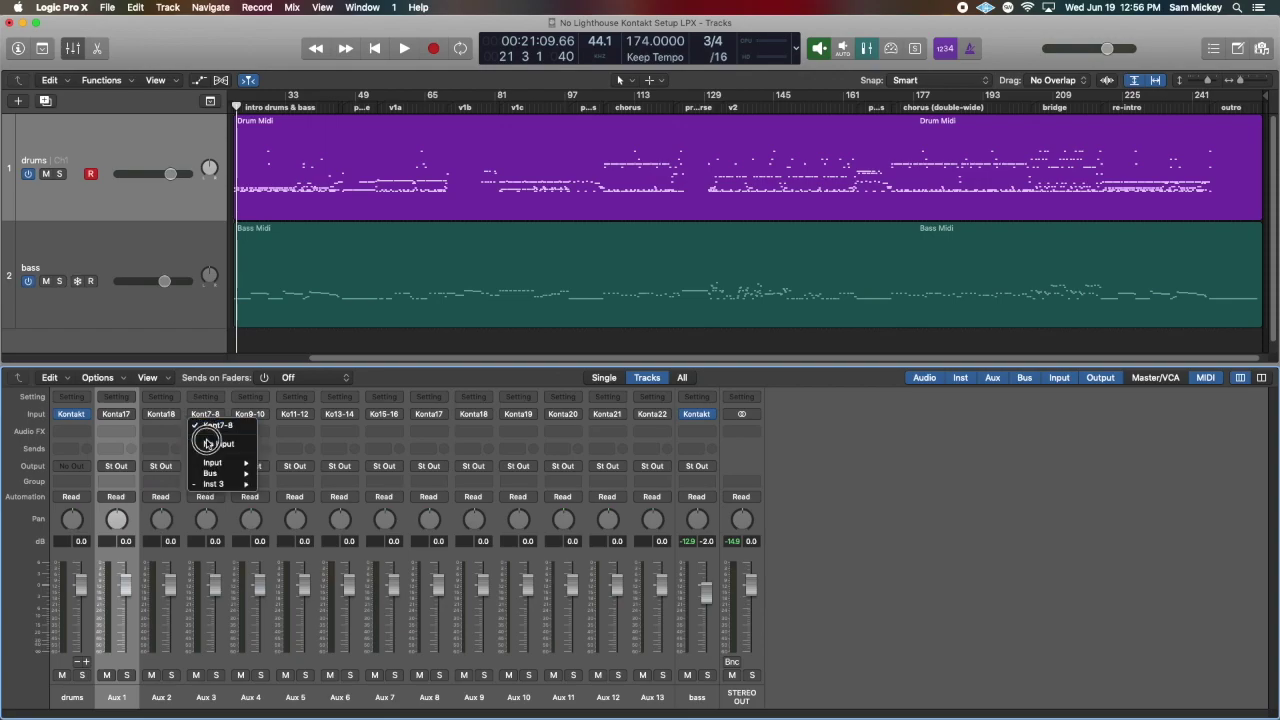
mouse_move(230, 484)
left_click(287, 579)
left_click(249, 414)
mouse_move(290, 484)
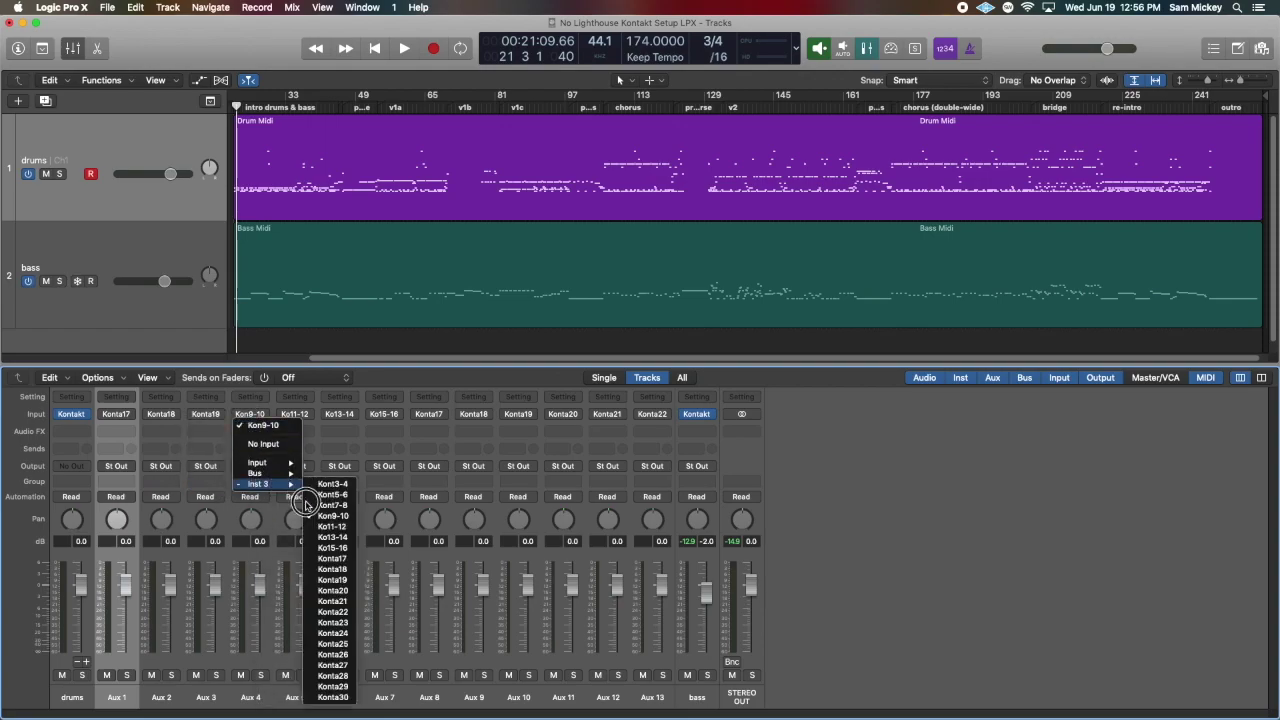
left_click(332, 590)
Step: Set the input of Aux 5 to Konta21 and of Aux 6 to Konta22
left_click(294, 414)
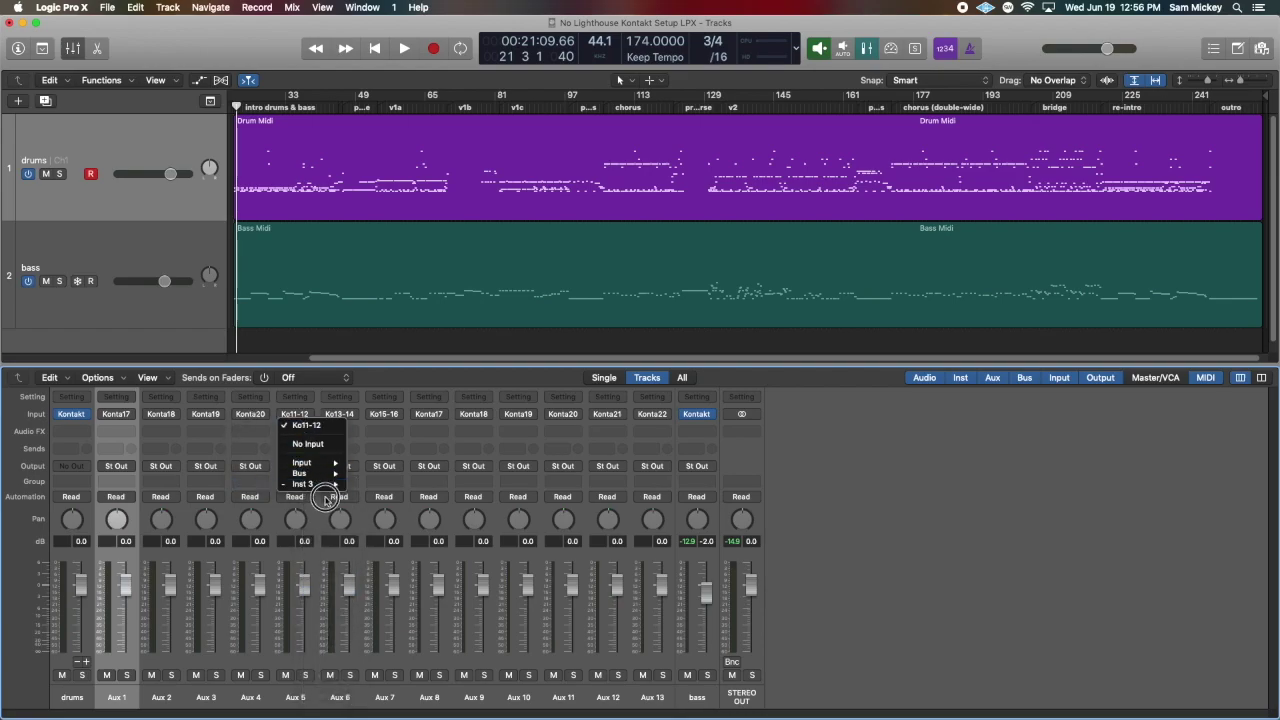
mouse_move(322, 484)
left_click(377, 591)
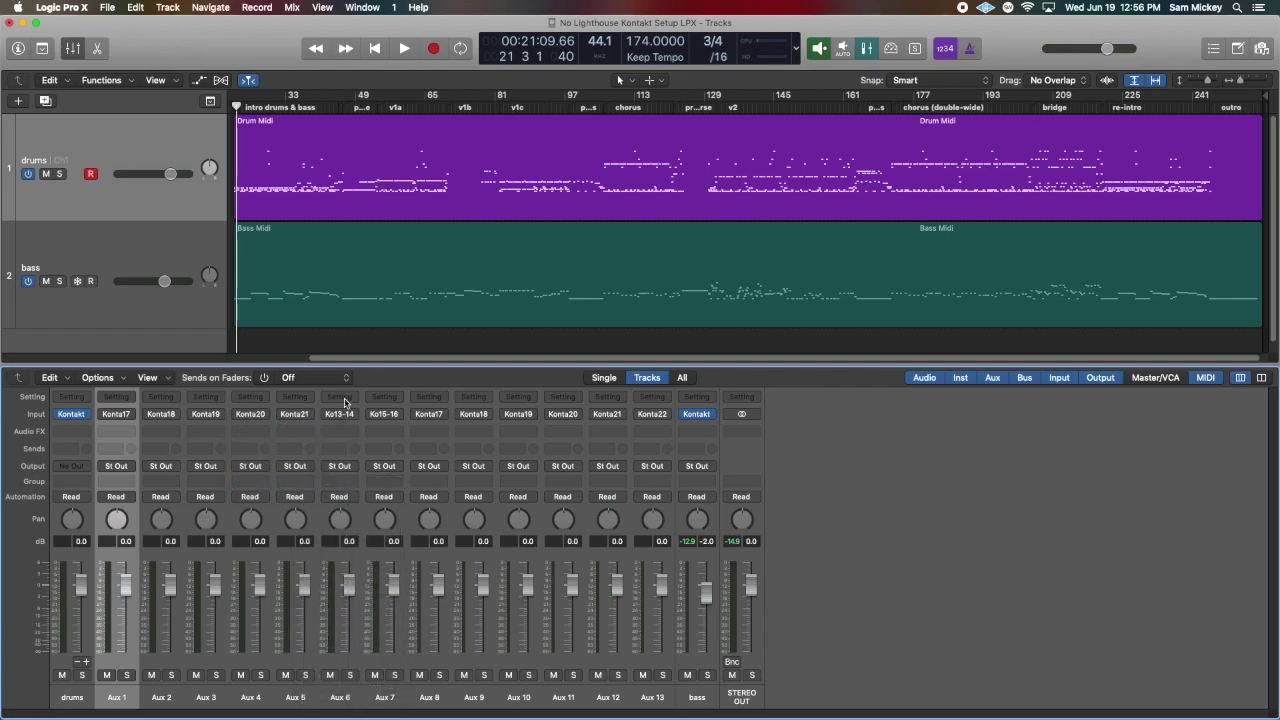
left_click(339, 414)
mouse_move(369, 485)
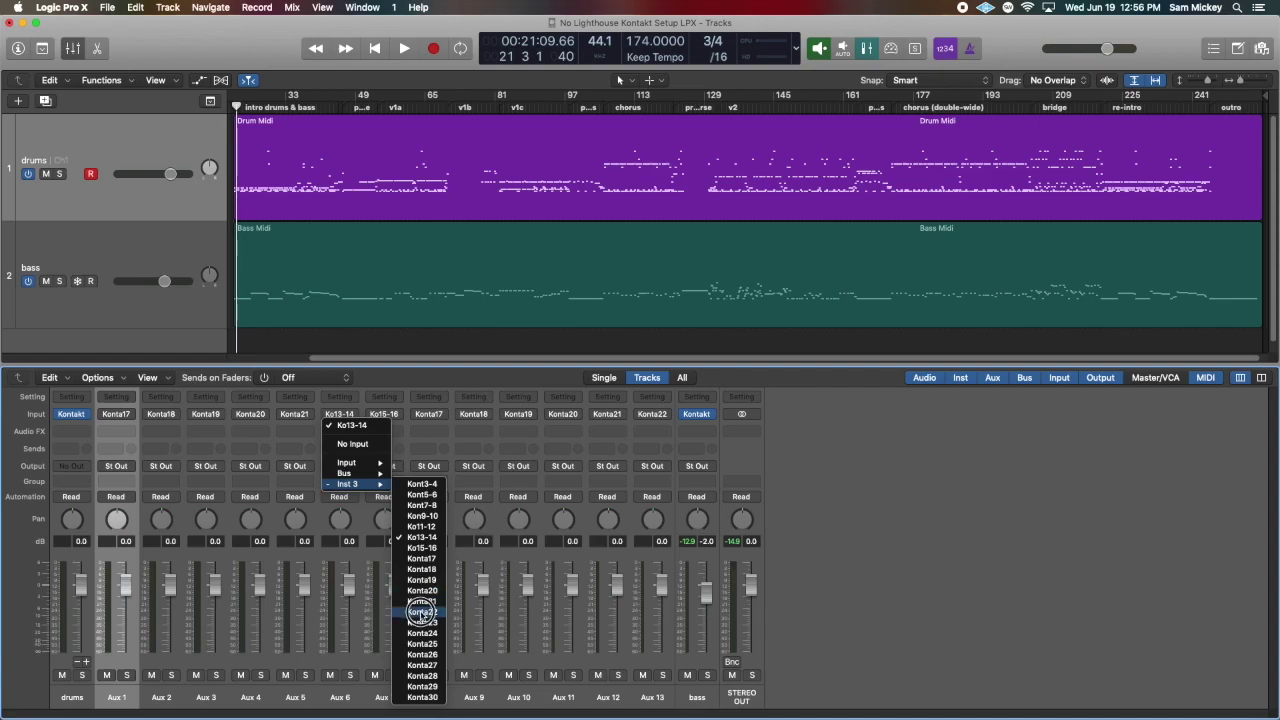
left_click(422, 612)
Step: Set the inputs of Aux 7, Aux 8 and Aux 9 to Konta23, Konta24 and Konta25
left_click(383, 414)
mouse_move(410, 484)
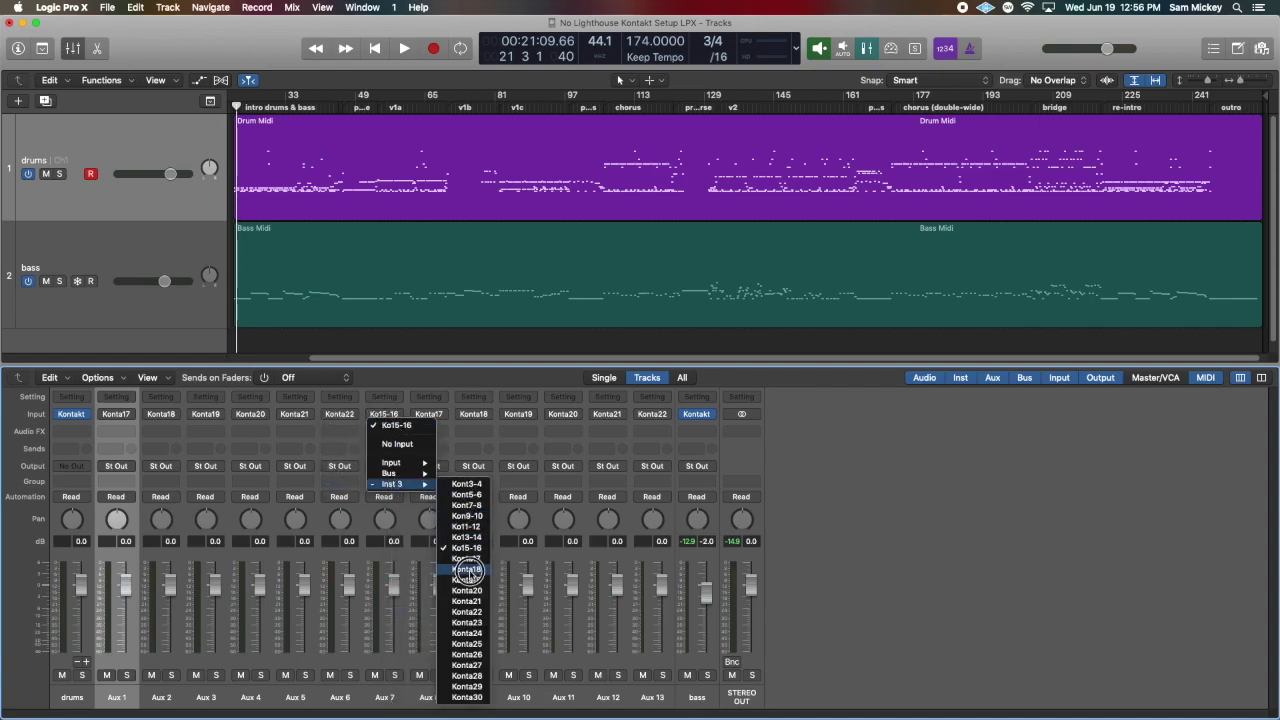
left_click(479, 622)
left_click(428, 414)
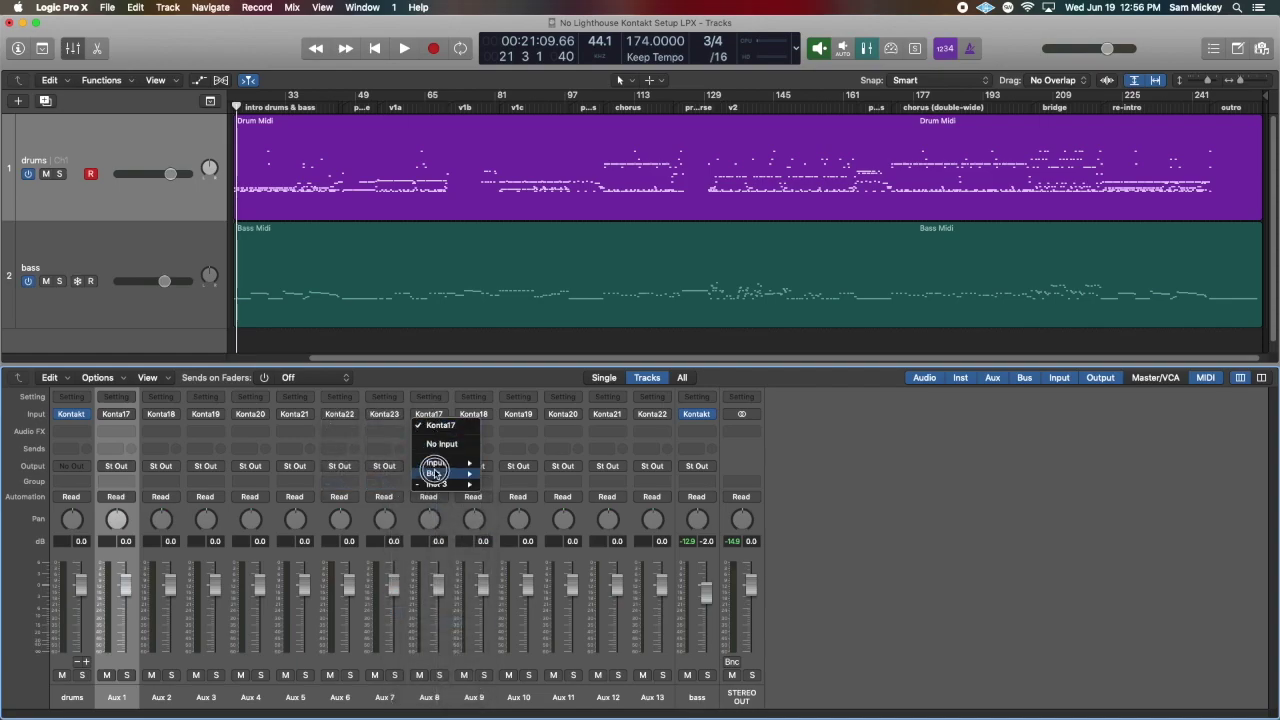
mouse_move(460, 484)
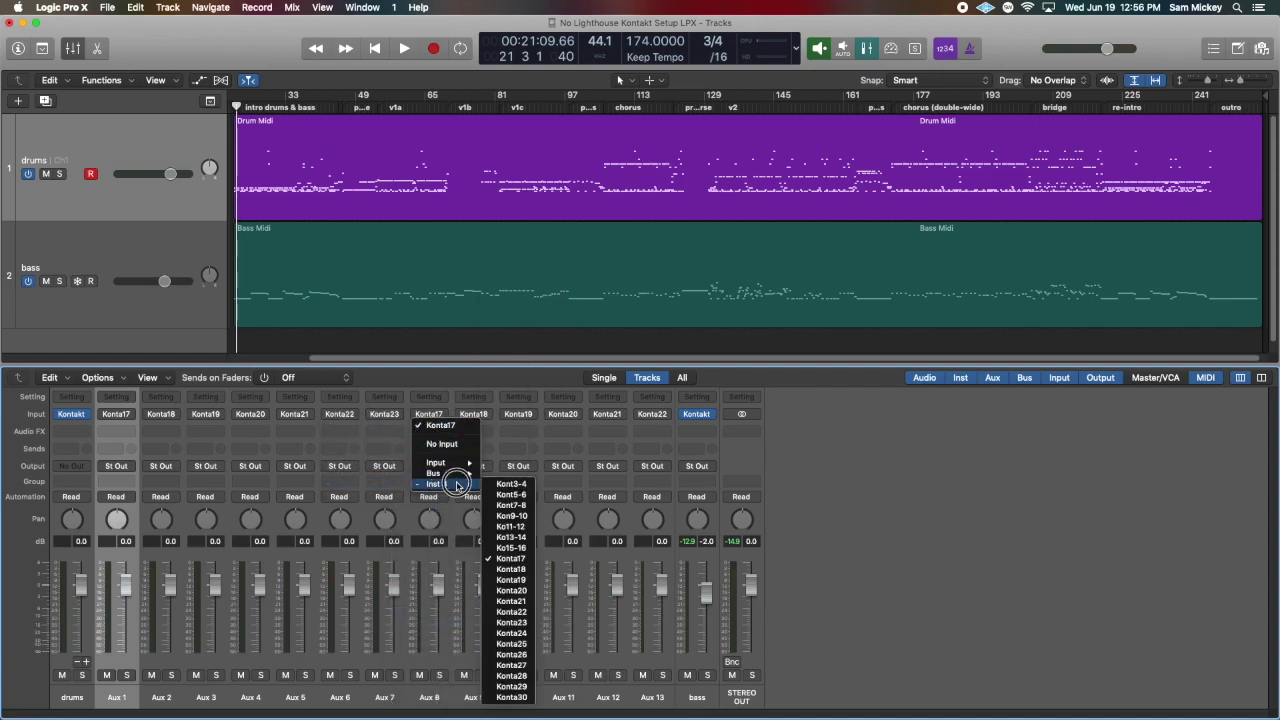
left_click(511, 633)
left_click(479, 416)
mouse_move(488, 484)
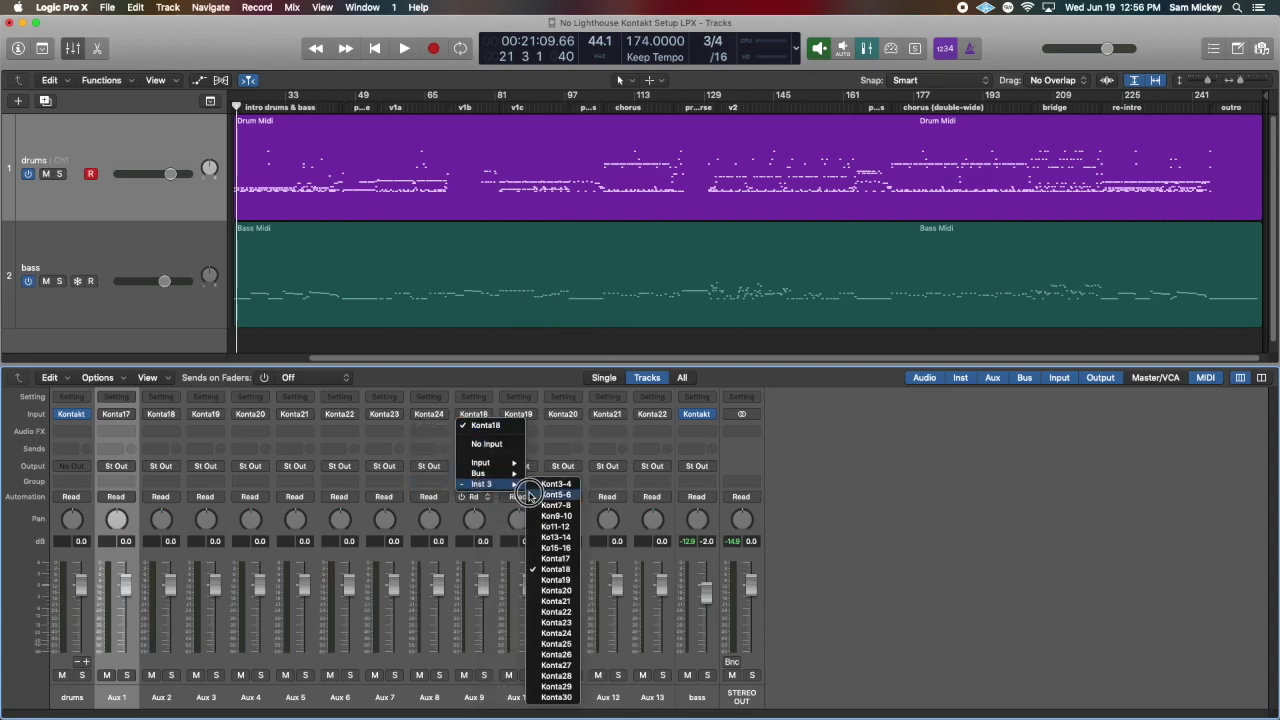
left_click(535, 643)
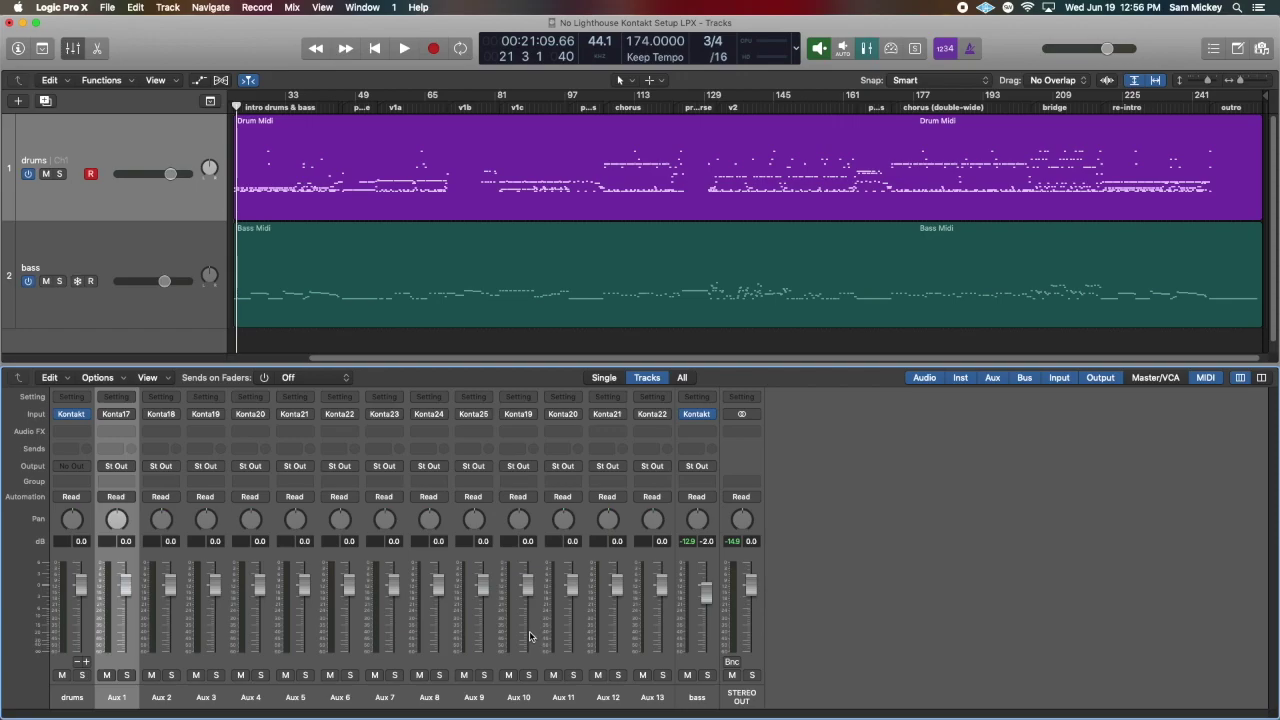
Step: Set the input of Aux 10 to Kont3-4 and of Aux 11 to Kont5-6 from Inst 3
left_click(474, 640)
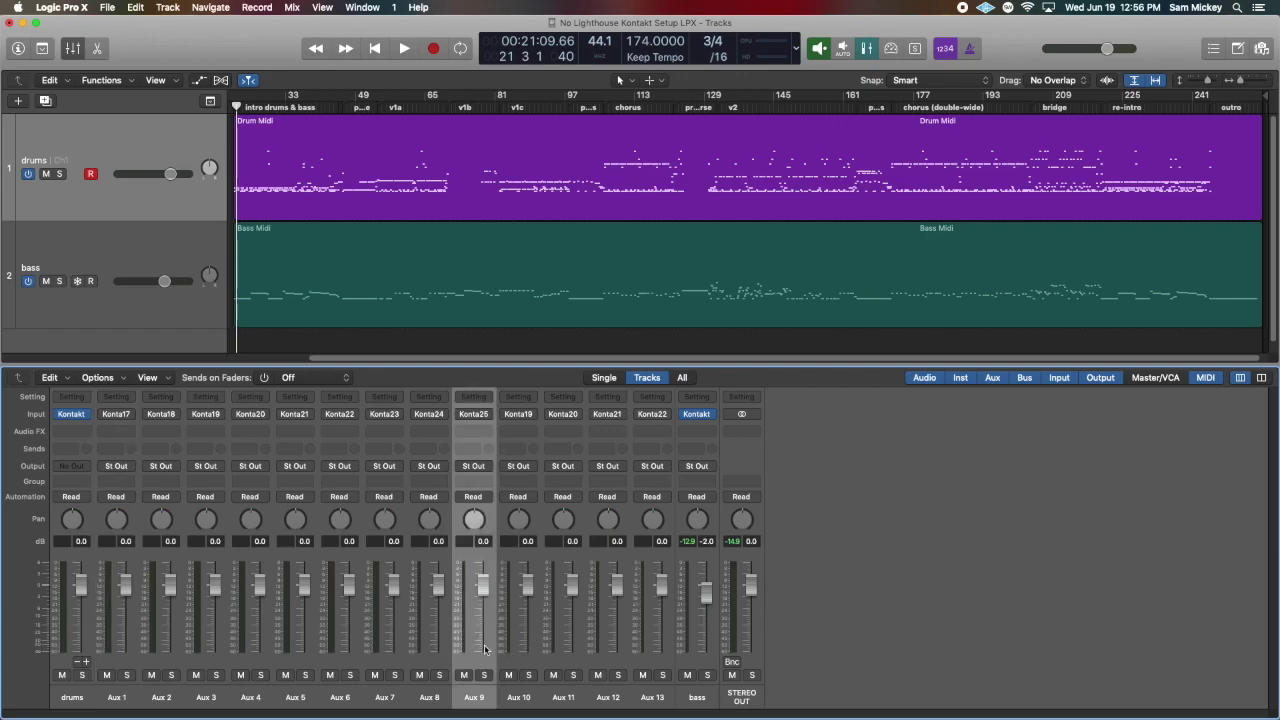
left_click(518, 414)
mouse_move(535, 483)
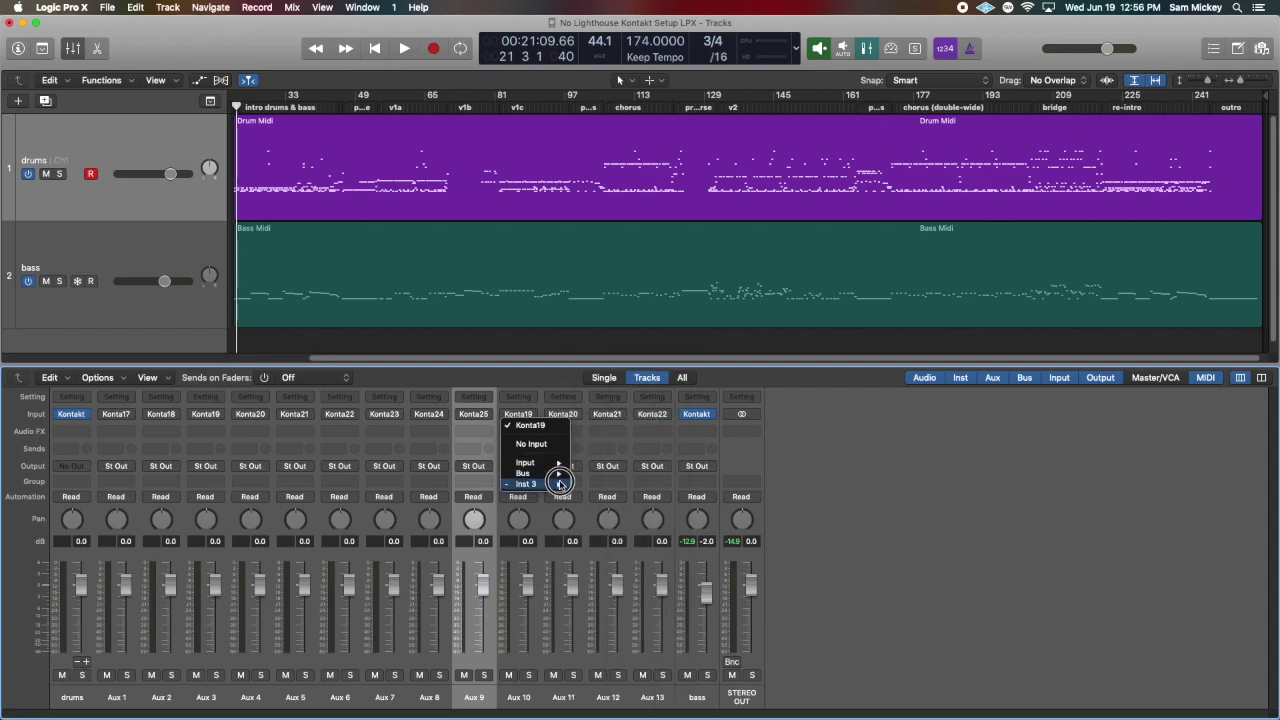
left_click(599, 484)
left_click(563, 414)
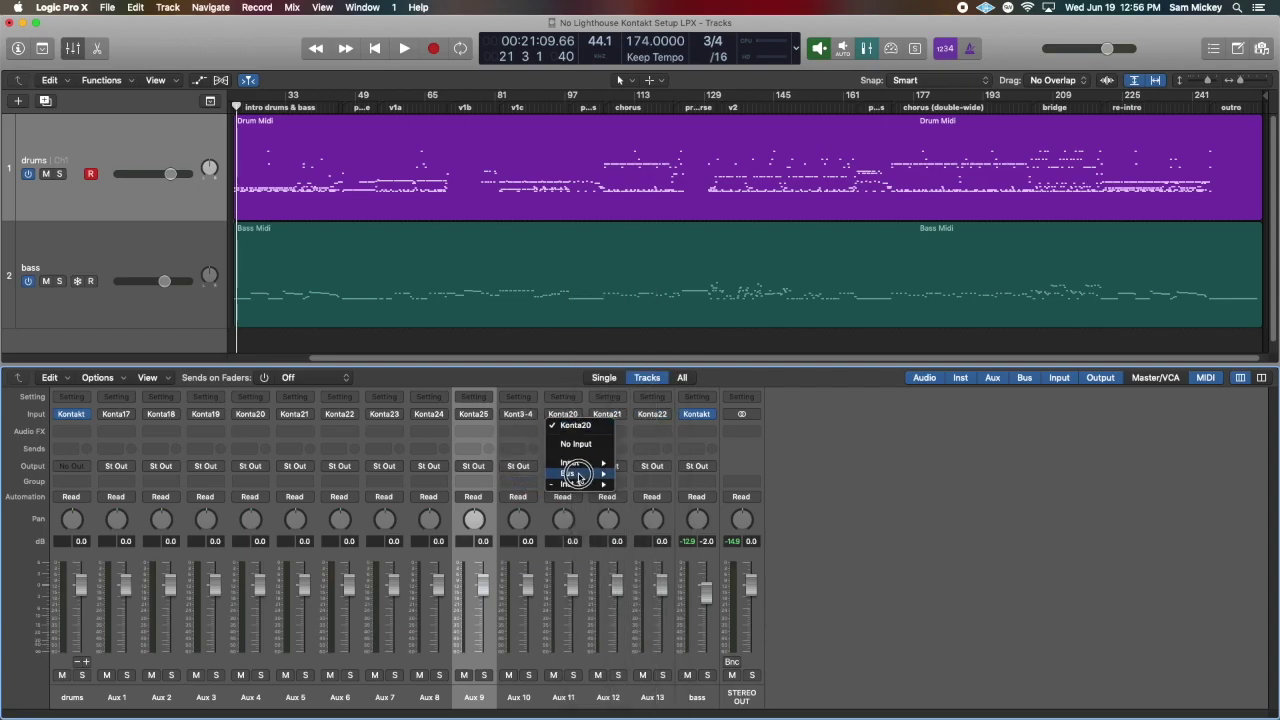
mouse_move(580, 484)
left_click(645, 498)
Step: Set the input of Aux 12 to Kont7-8 and of Aux 13 to Kon9-10
left_click(608, 414)
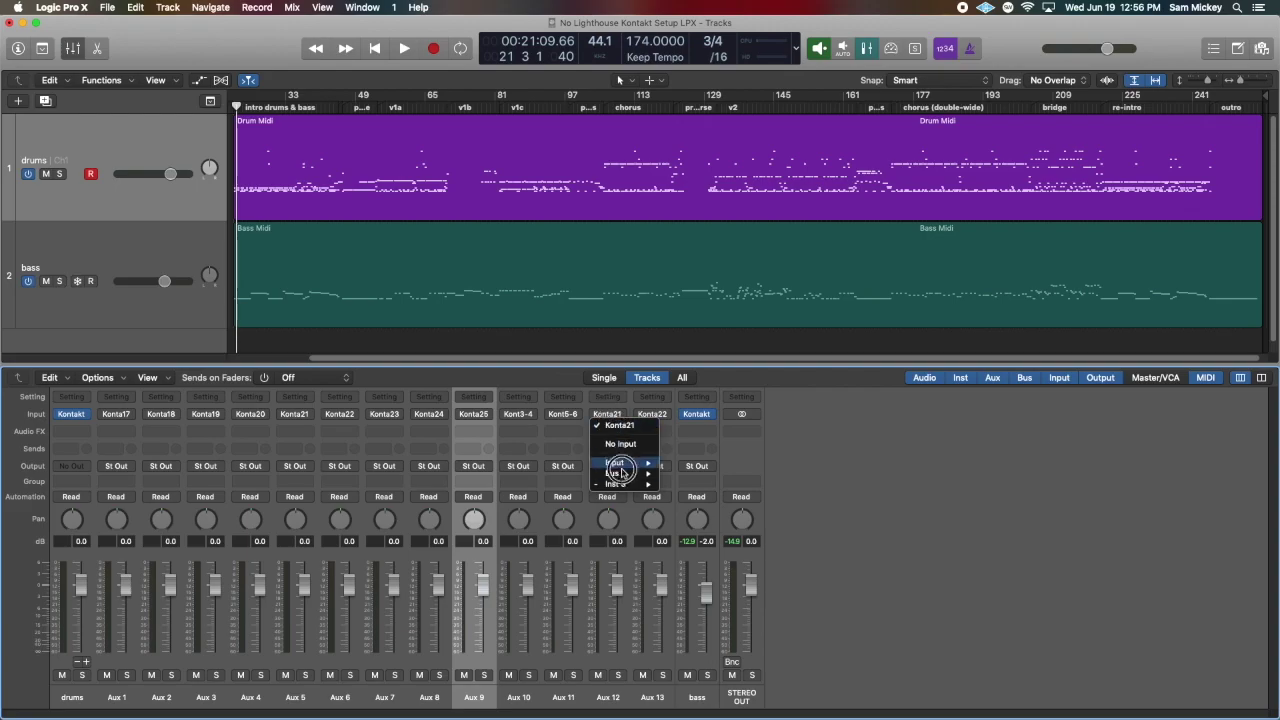
mouse_move(625, 484)
left_click(690, 512)
left_click(651, 414)
mouse_move(665, 484)
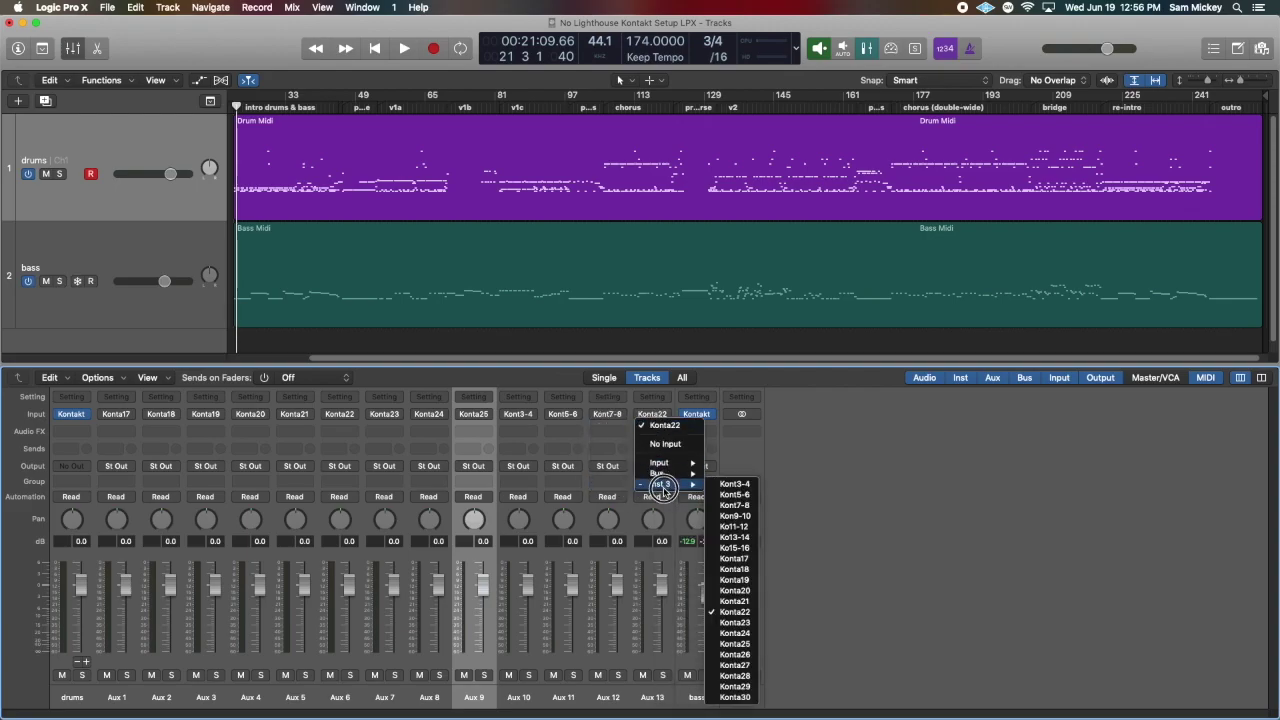
left_click(735, 526)
left_click(826, 480)
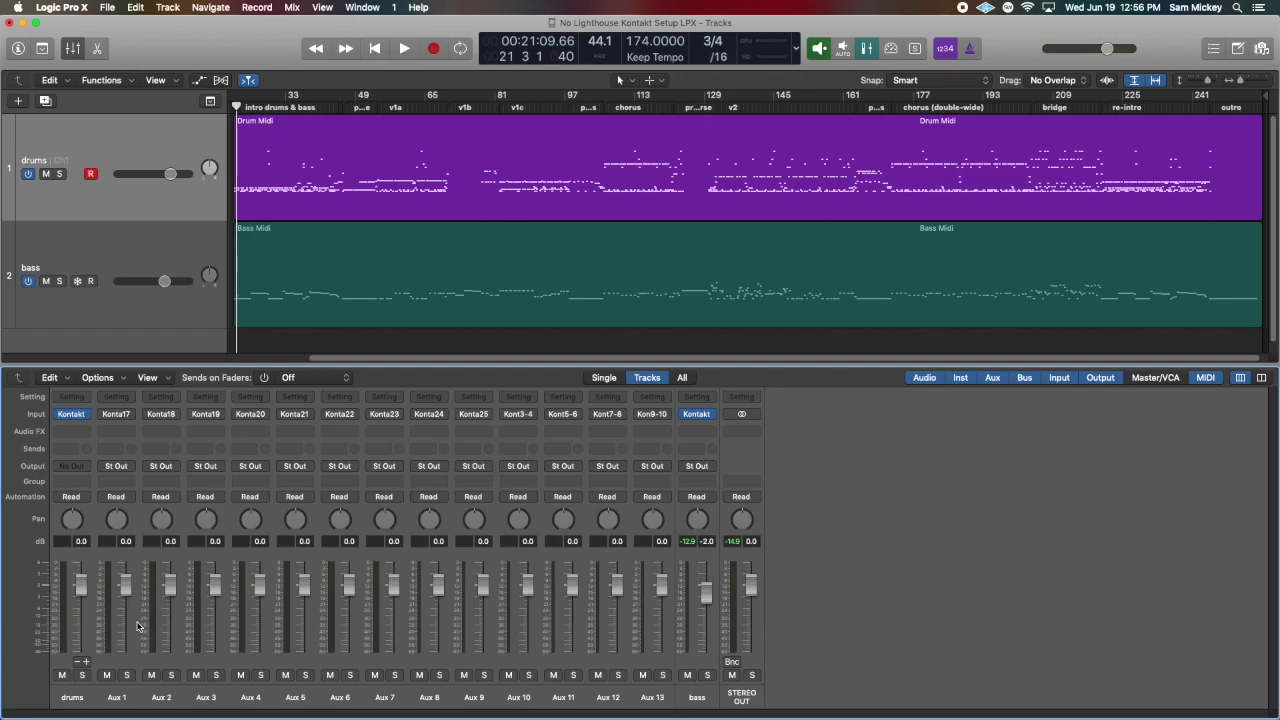
Step: With the drums Kontakt window open beside the mixer channels, rename Aux 1 to 4 as kik in, kik out, snr top and snr btm
left_click(71, 413)
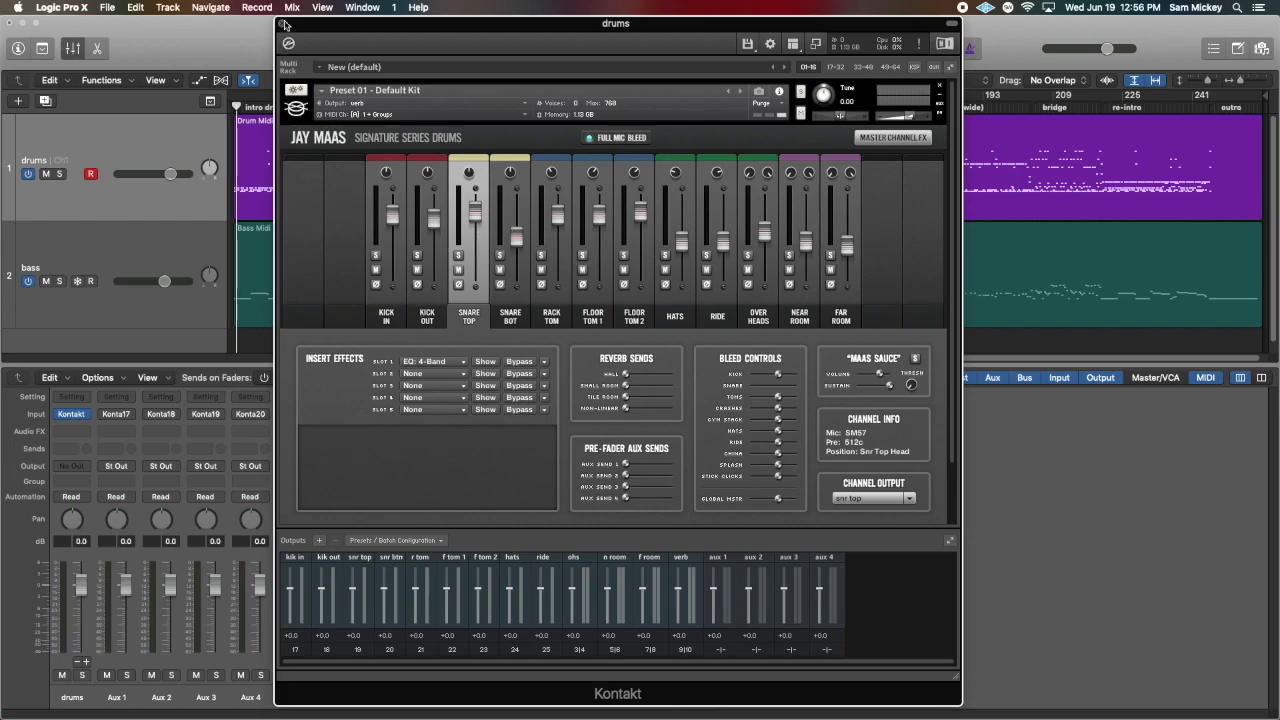
left_click_drag(294, 16, 703, 14)
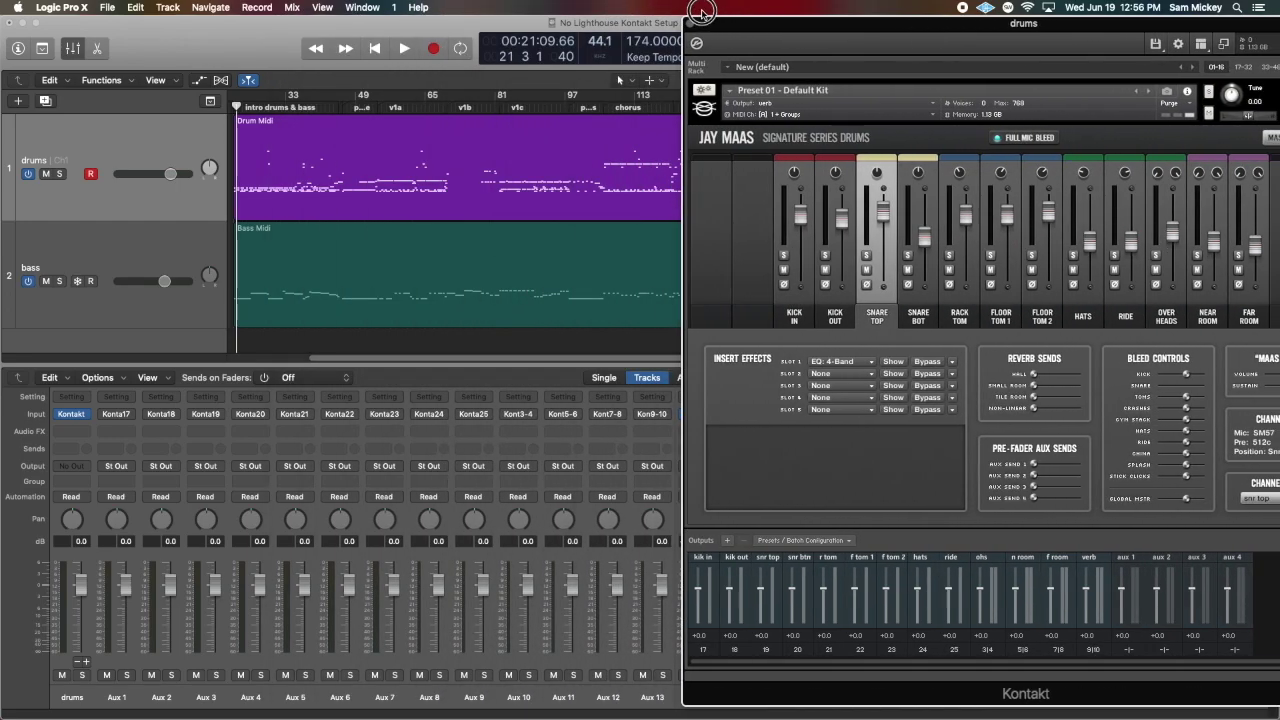
double_click(114, 697)
type("kik in")
key("Tab")
type("kik out")
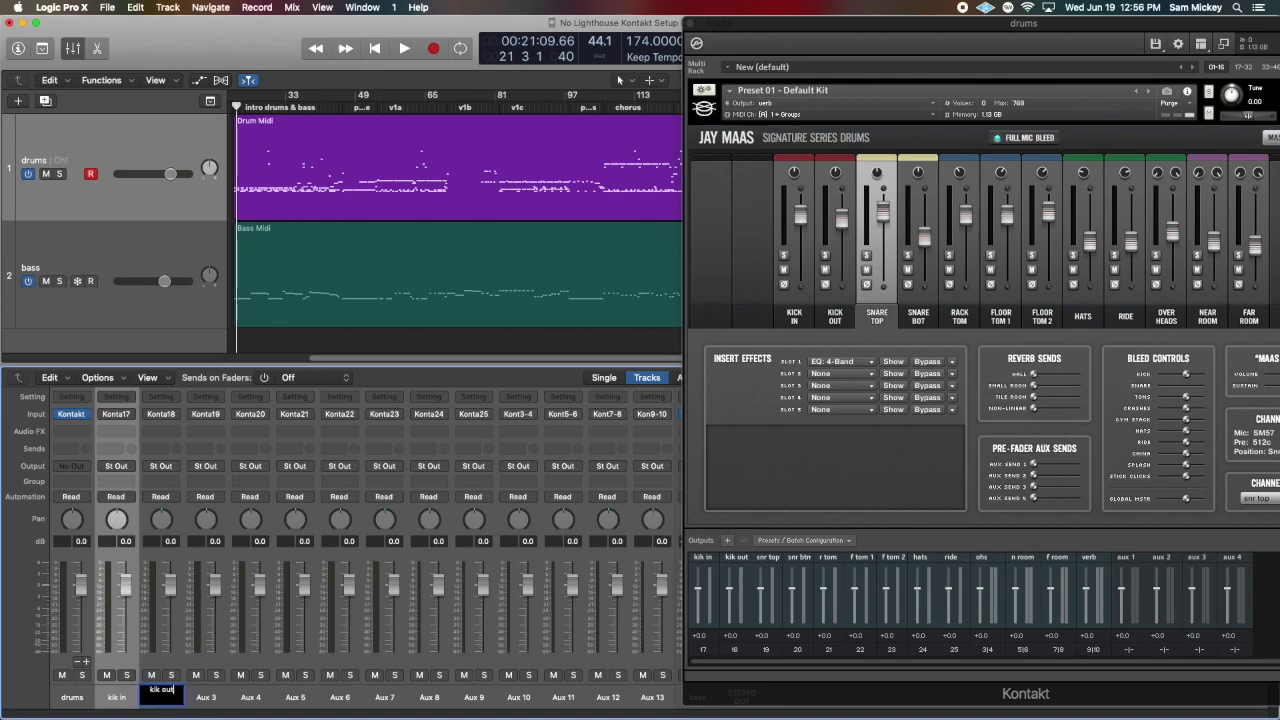
key("Tab")
type("snr top")
key("Tab")
type("snr btm")
key("Tab")
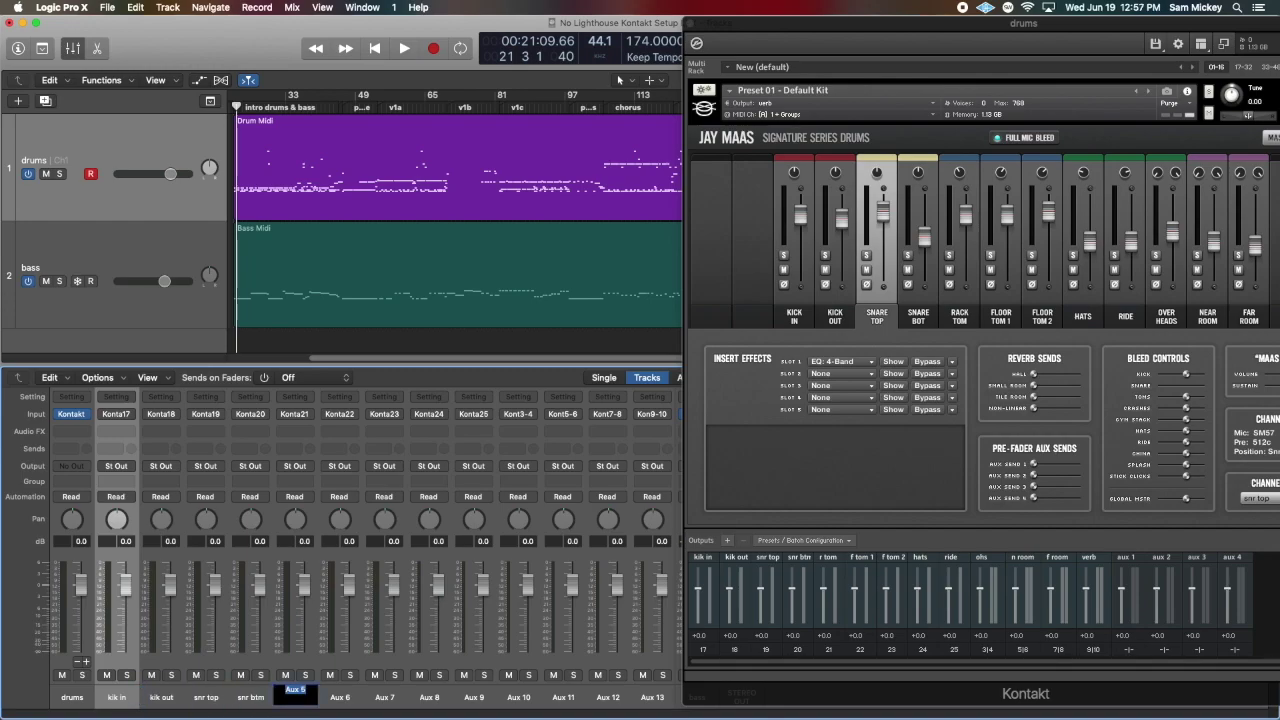
Step: Rename Aux 5, Aux 6 and Aux 7 as r tom, f tom 1 and f tom 2
type("ra tom")
key("Tab")
type("f tom 1")
key("Tab")
type("f tom 2")
key("Tab")
Step: Rename Aux 8, Aux 9 and Aux 10 as hats, ride and ohs
type("hats")
key("Tab")
type("ride")
key("Tab")
type("ohs")
key("Tab")
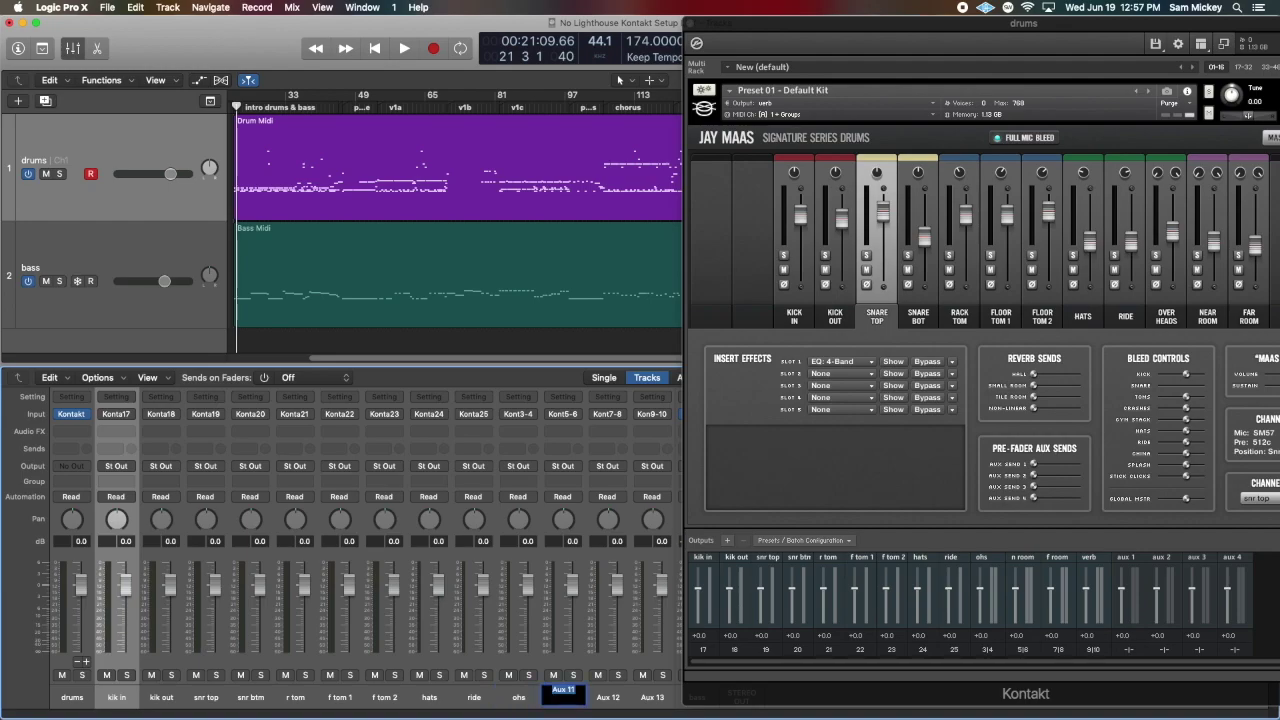
Step: Rename Aux 11, Aux 12 and Aux 13 as near room, far room and verb
type("n room")
key("Tab")
type("far room")
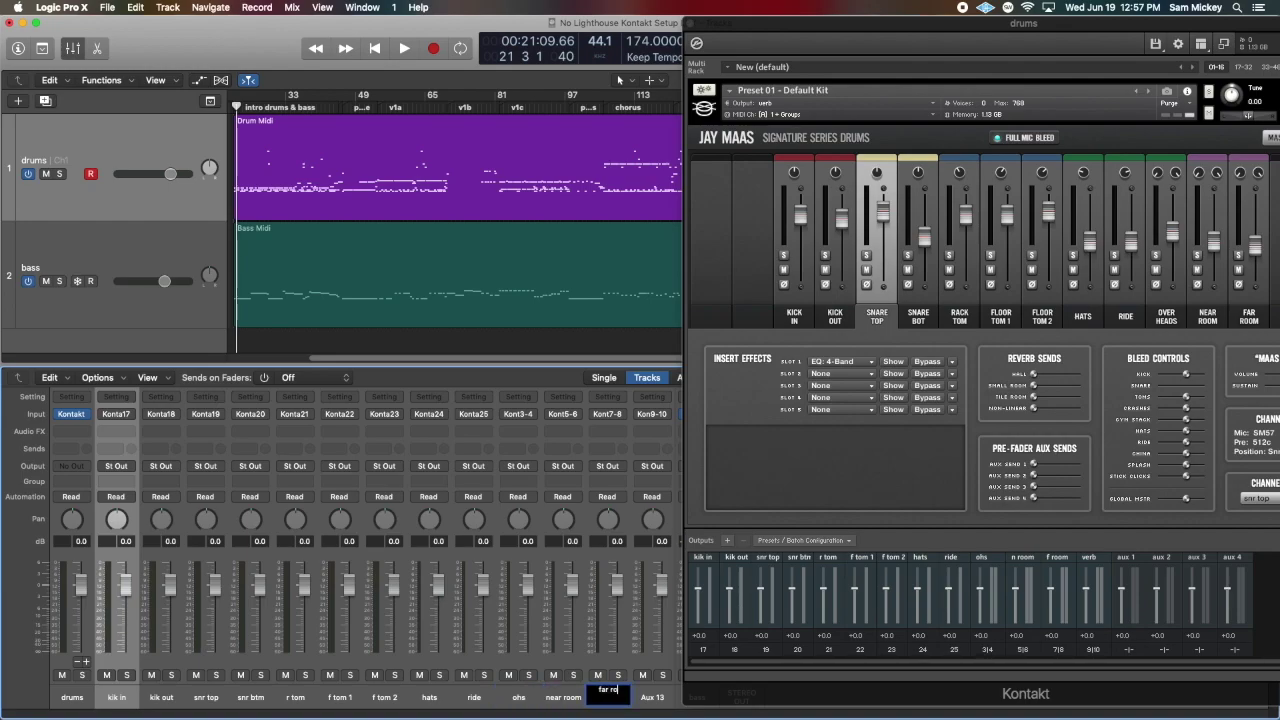
key("Tab")
type("verb")
key("Return")
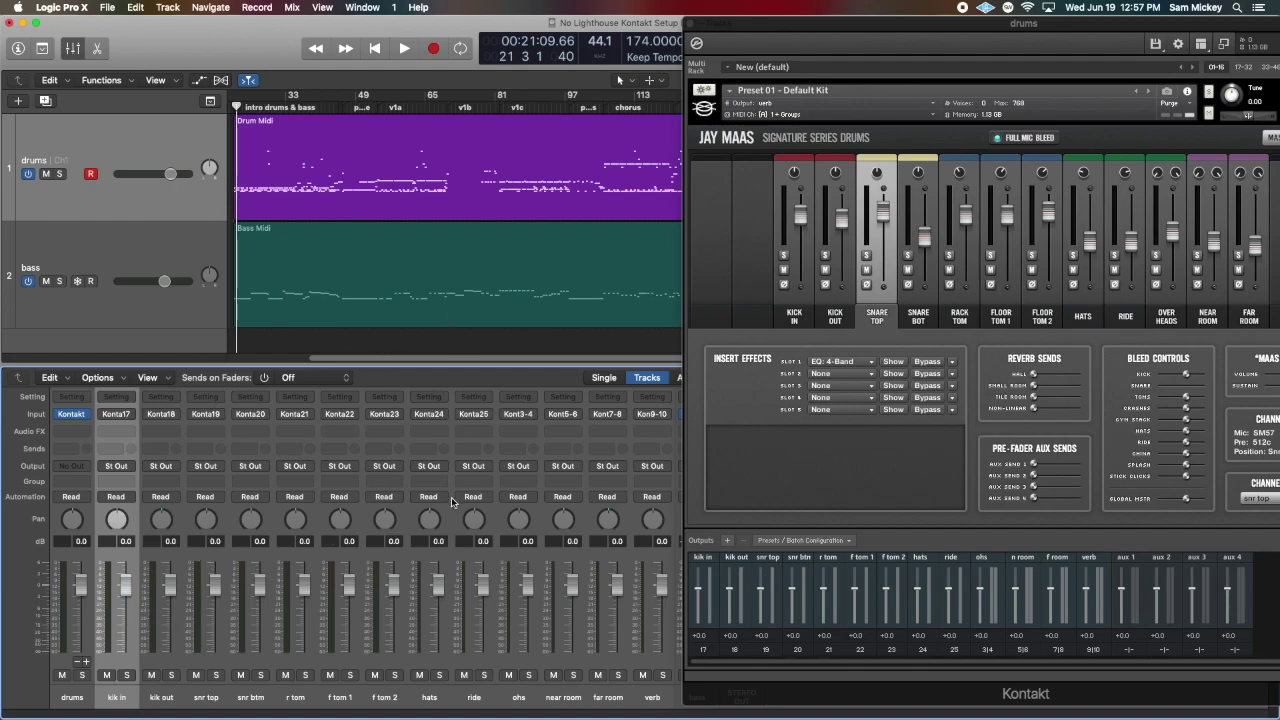
Step: Play the song with the Kontakt window closed and audition the kick, snare, tom and overhead channels in solo
key("space")
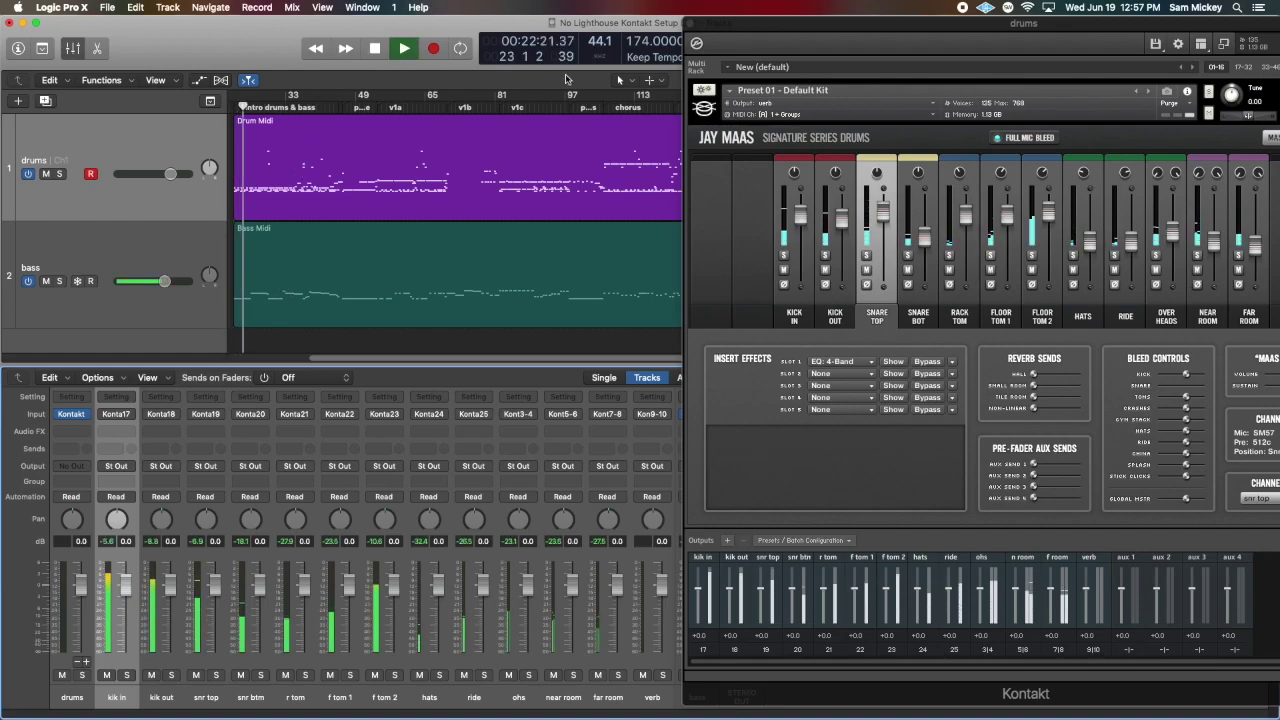
left_click(690, 24)
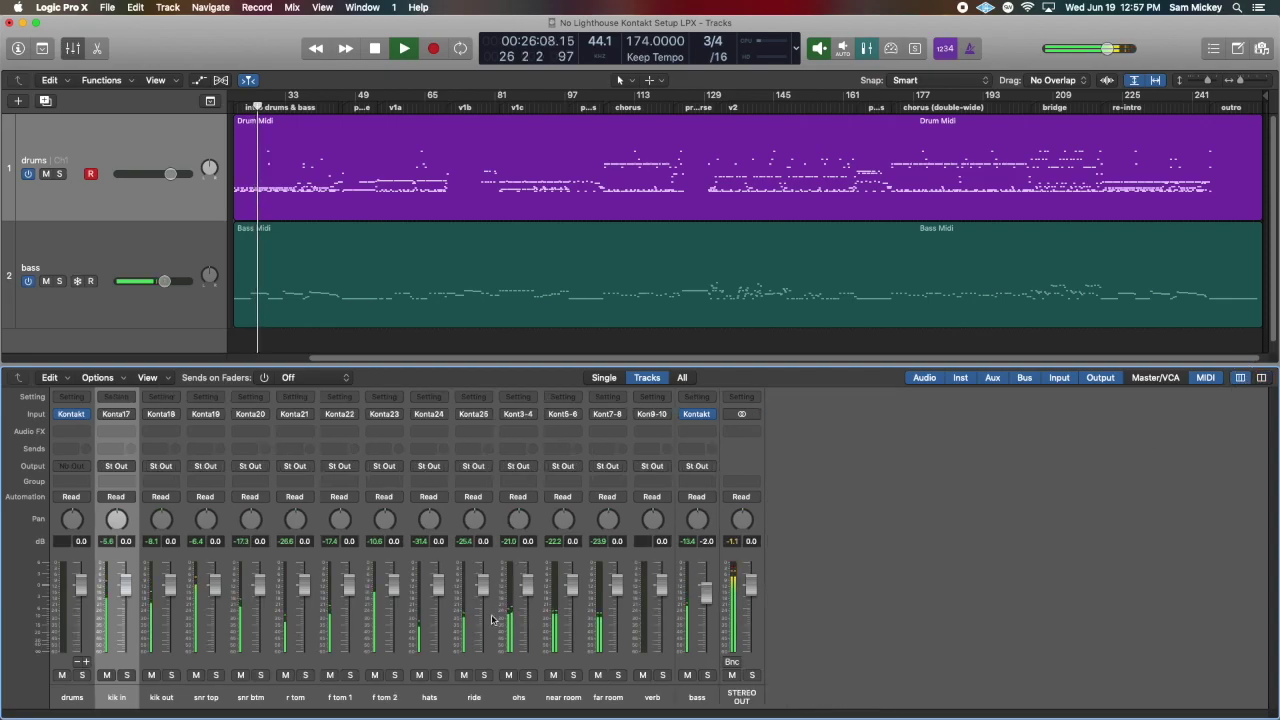
left_click(126, 675)
left_click(215, 675)
left_click(305, 675)
left_click(350, 675)
left_click(394, 675)
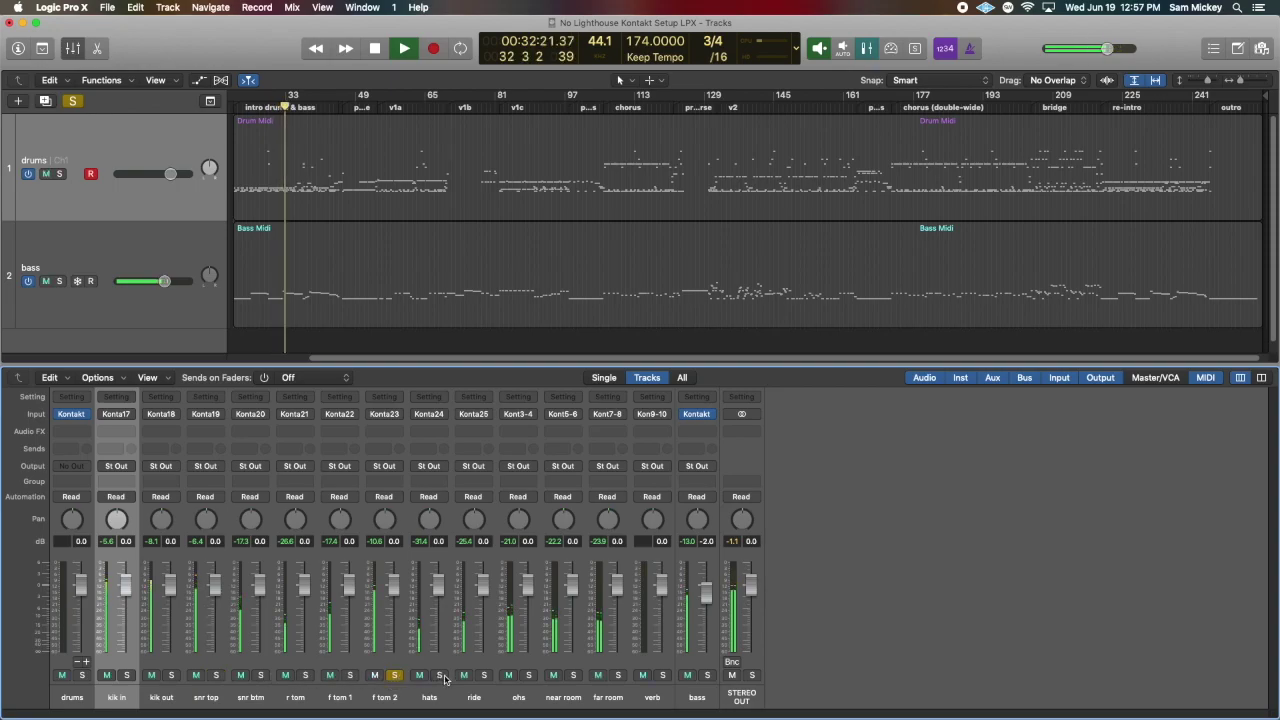
left_click(528, 675)
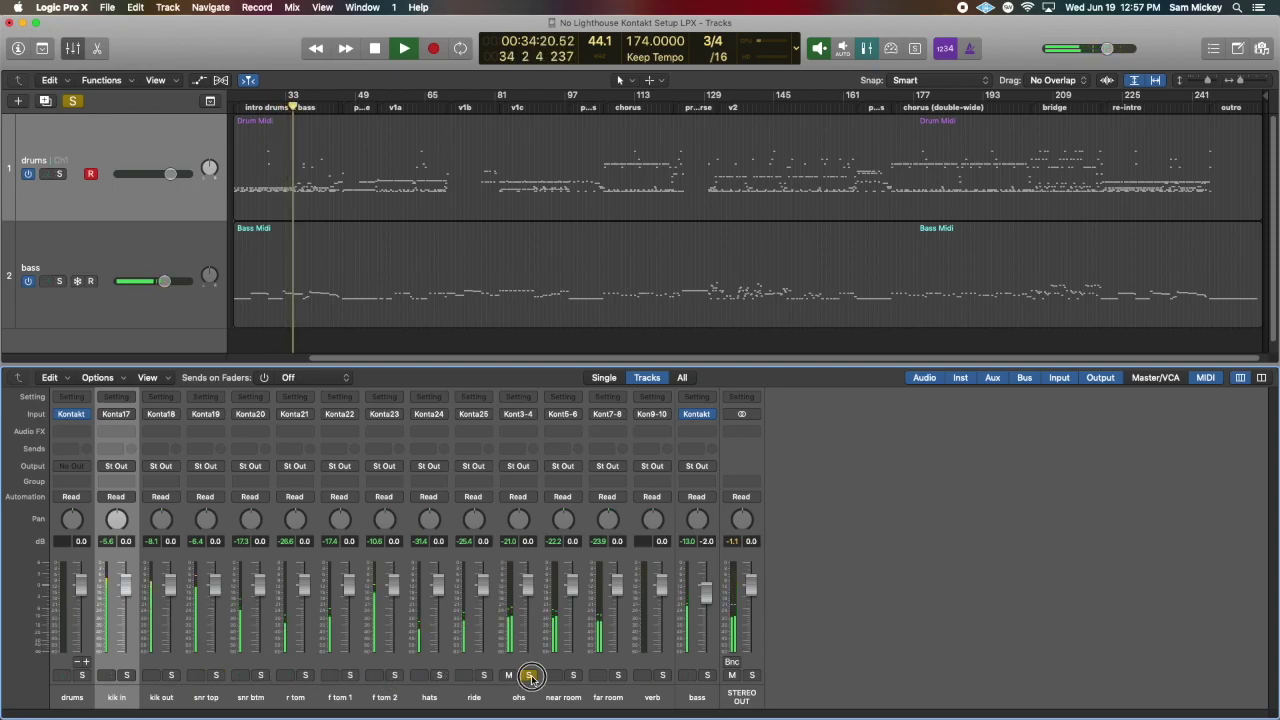
left_click(528, 675)
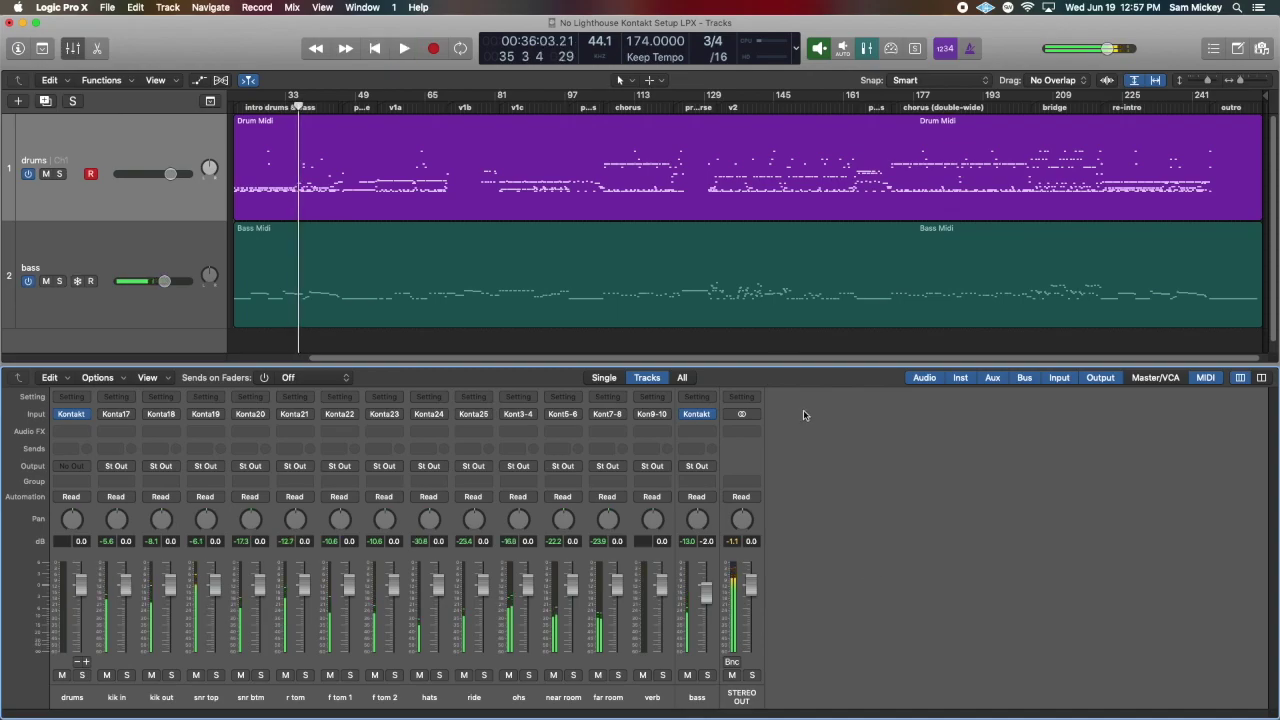
left_click(297, 107)
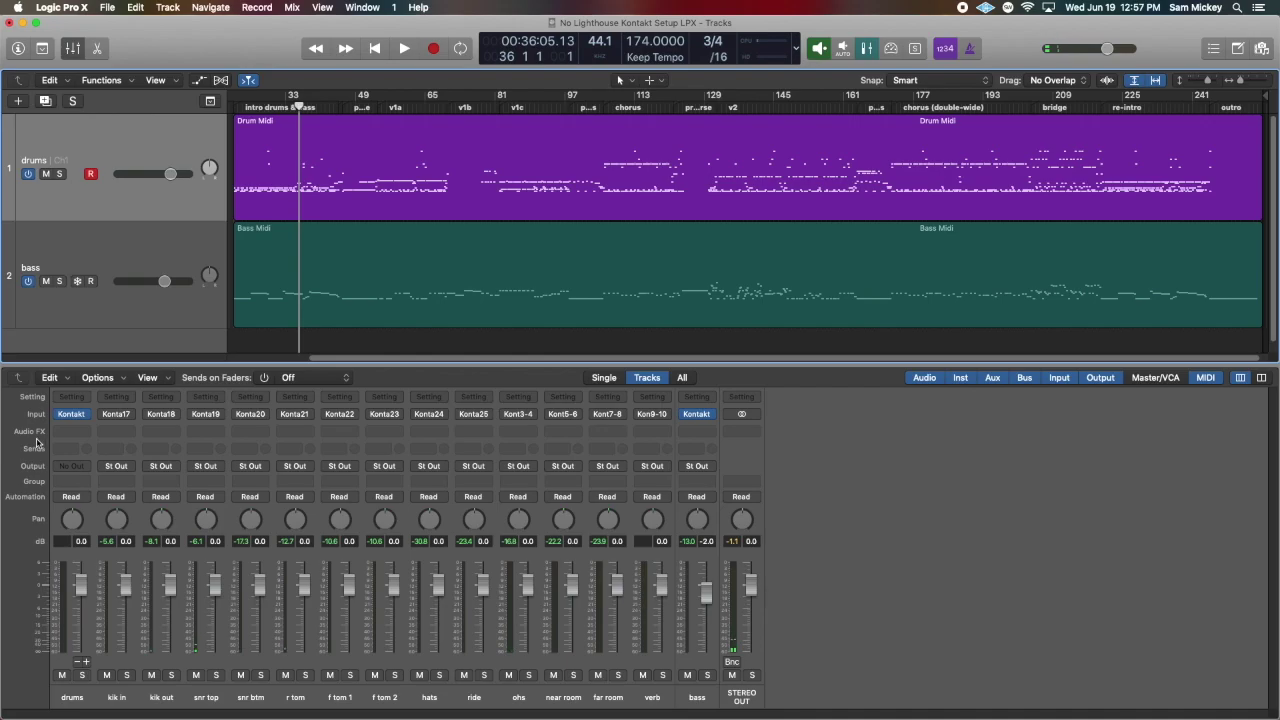
Step: Raise the Tile Room reverb send of the Snare Top channel in the drums Kontakt instrument and close its window
left_click(70, 414)
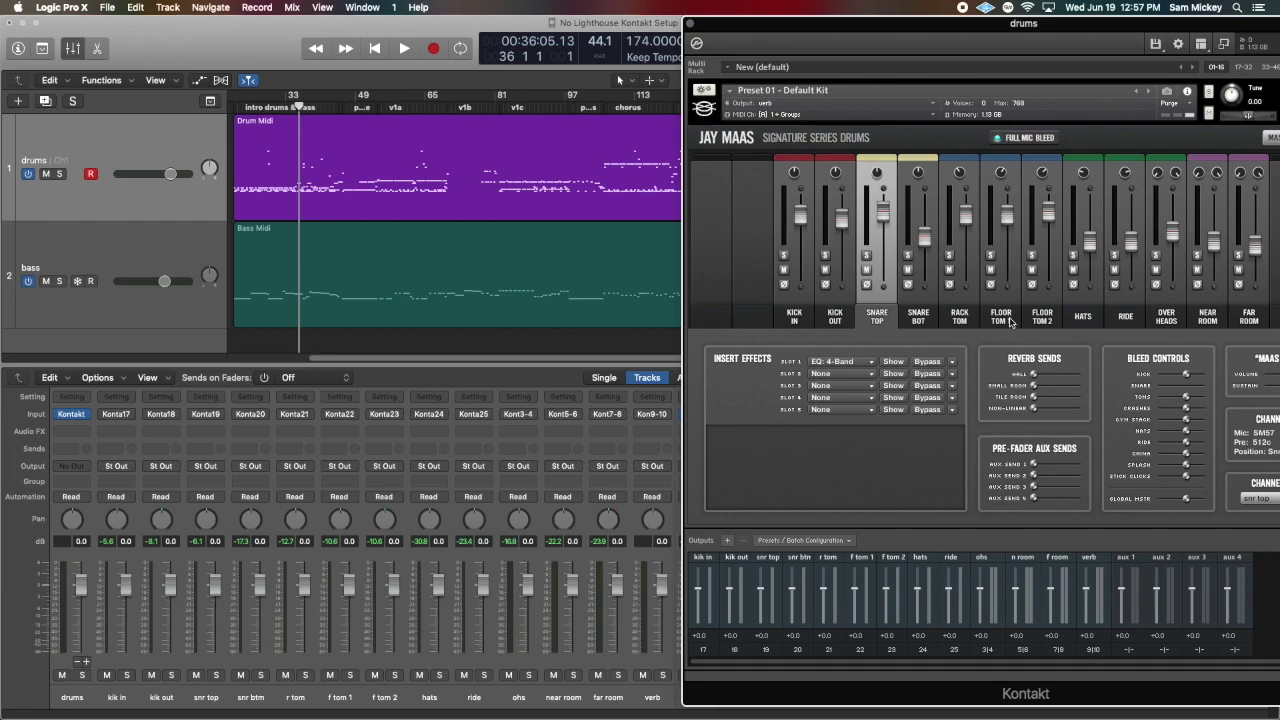
left_click(975, 318)
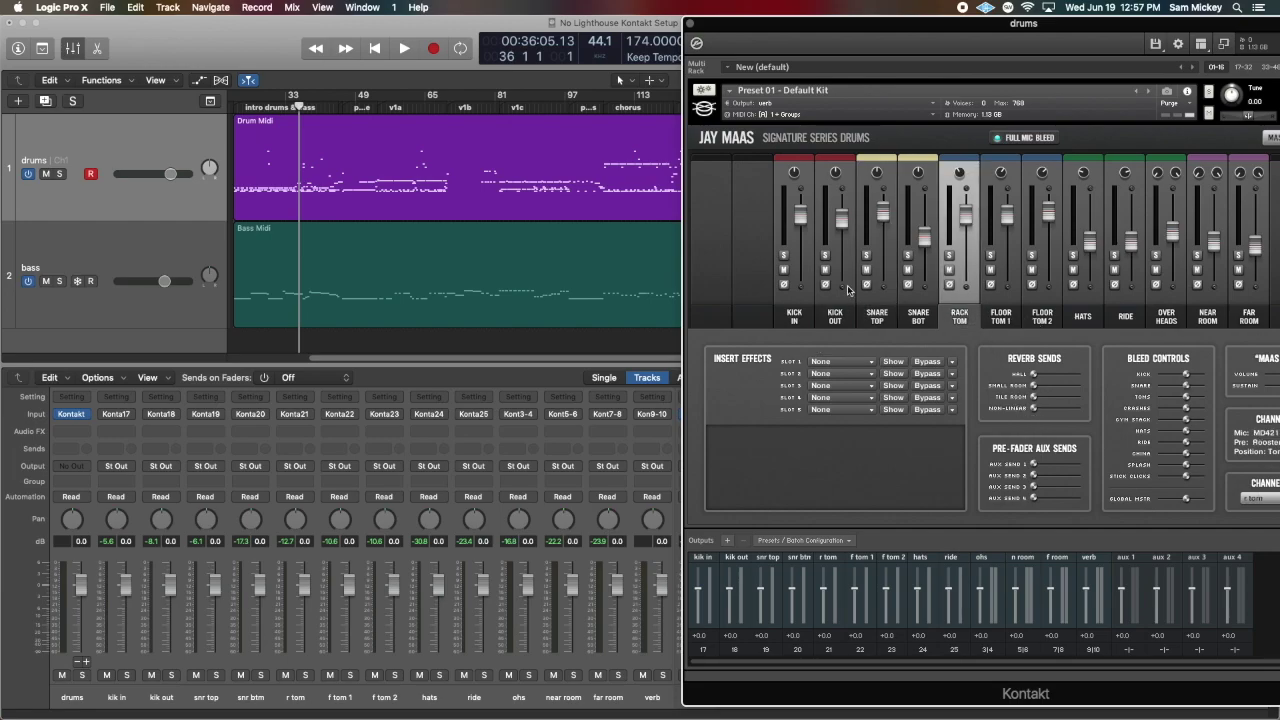
left_click(877, 315)
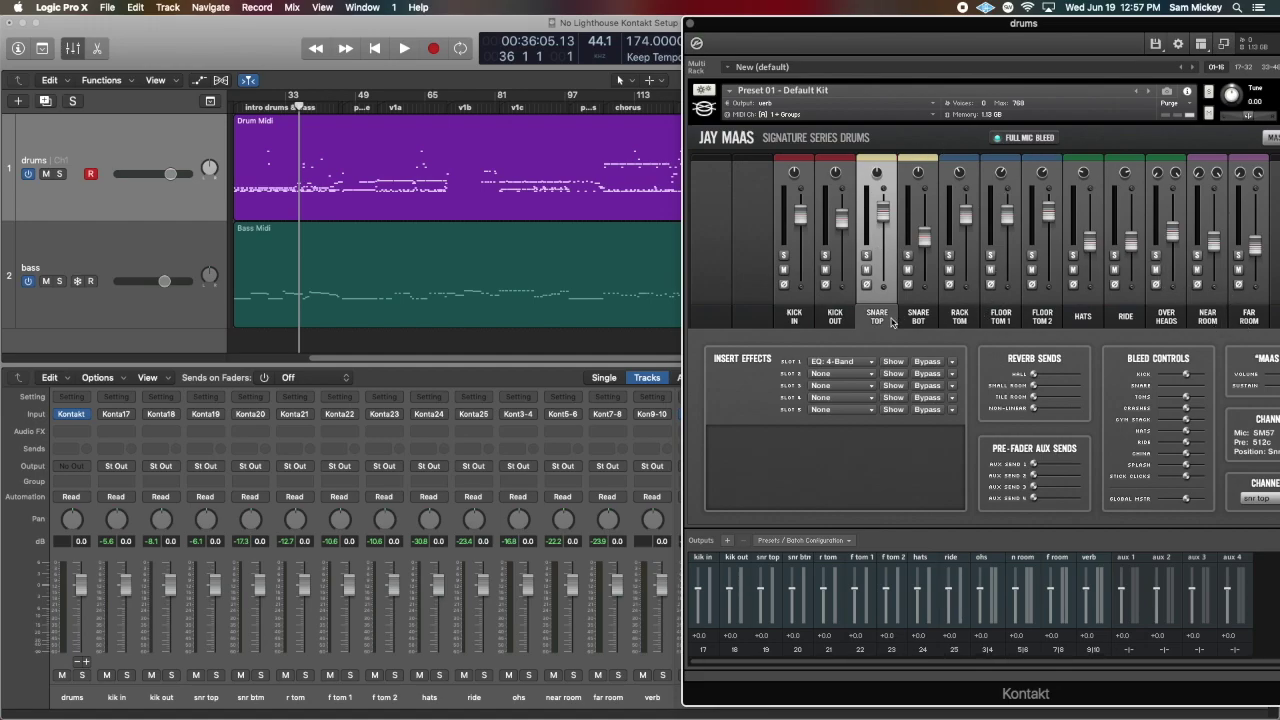
left_click_drag(1032, 397, 1089, 408)
left_click(690, 22)
Step: Play the song and audition the verb channel in solo, alone and together with snr top and snr btm
key("space")
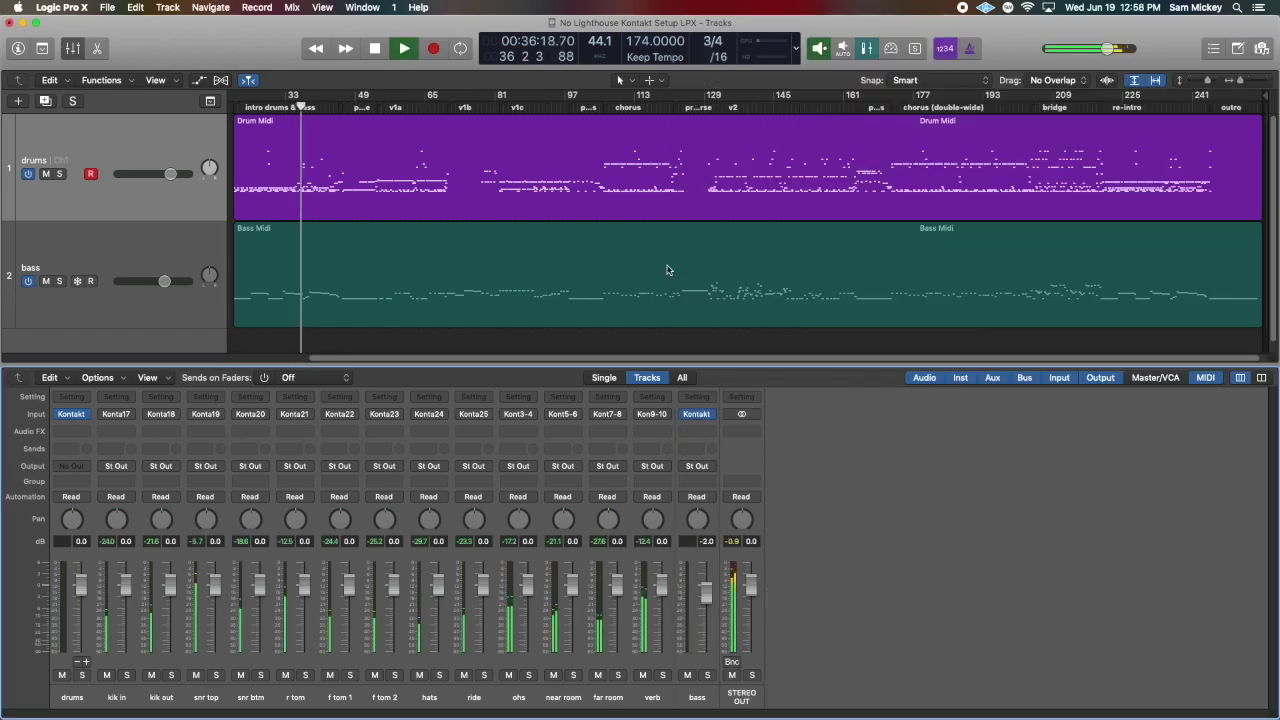
left_click(663, 675)
left_click(217, 676)
left_click(261, 676)
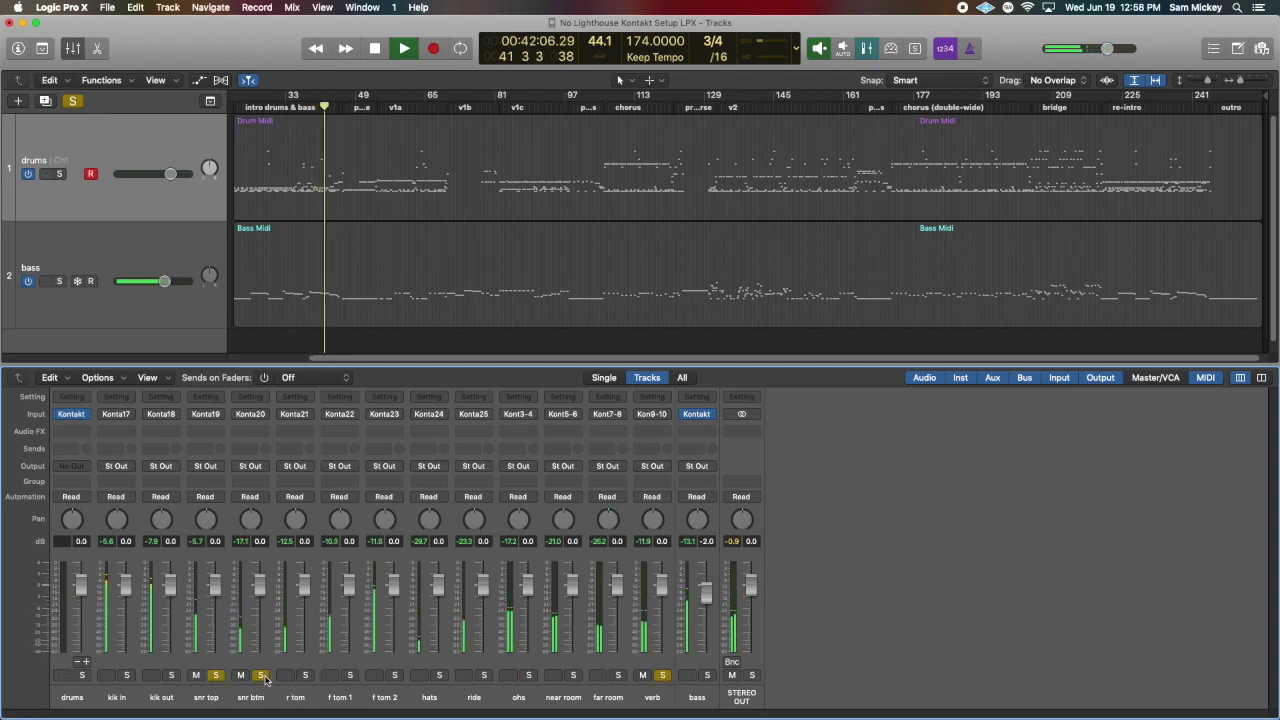
left_click(261, 676)
left_click(215, 676)
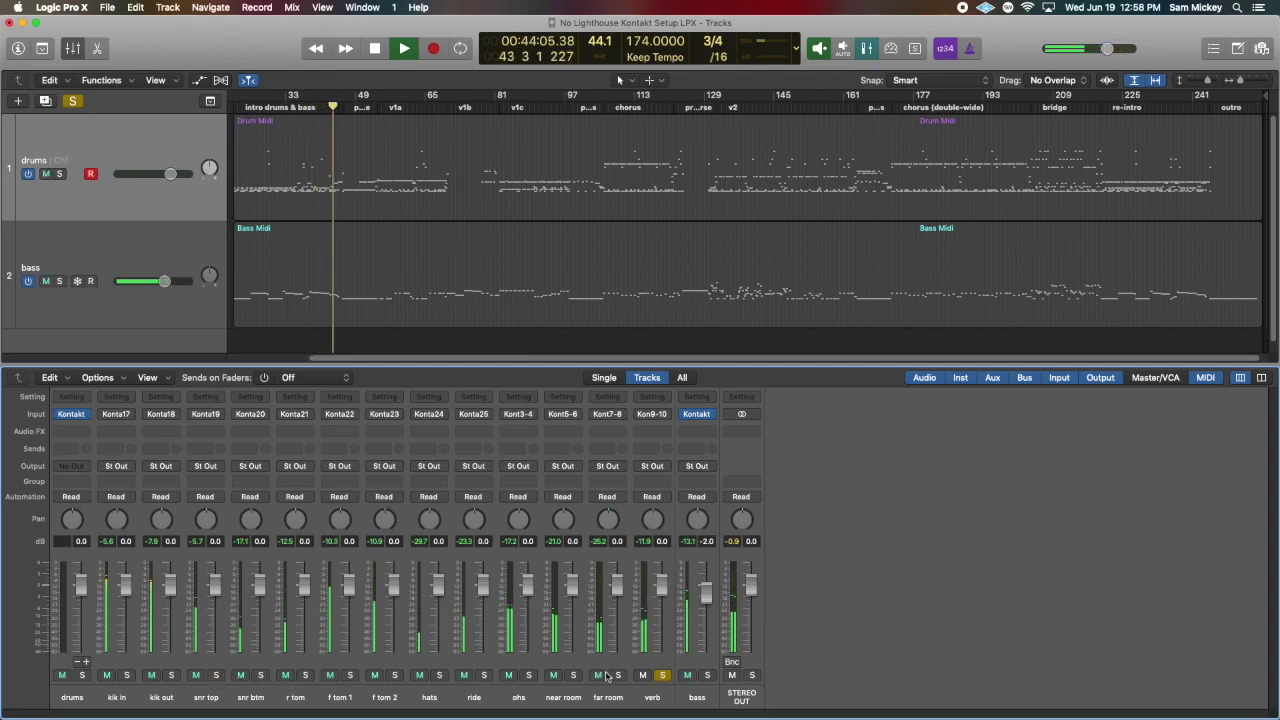
left_click(663, 676)
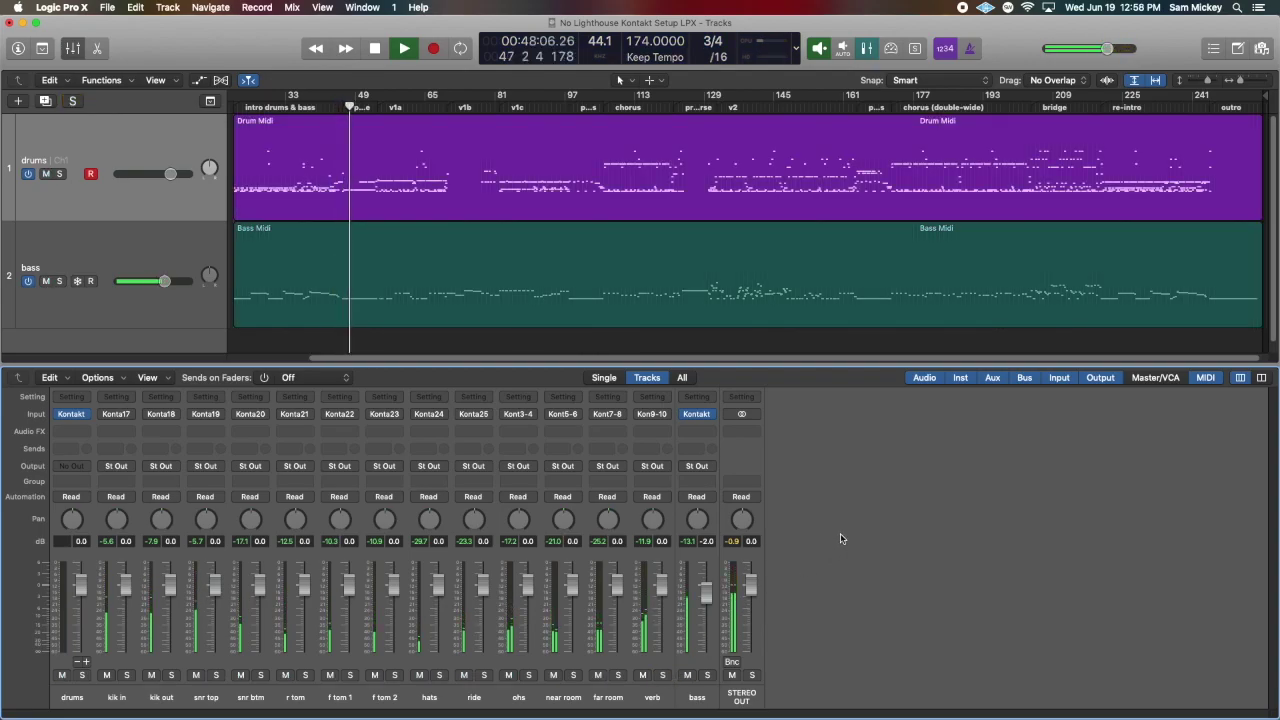
key("space")
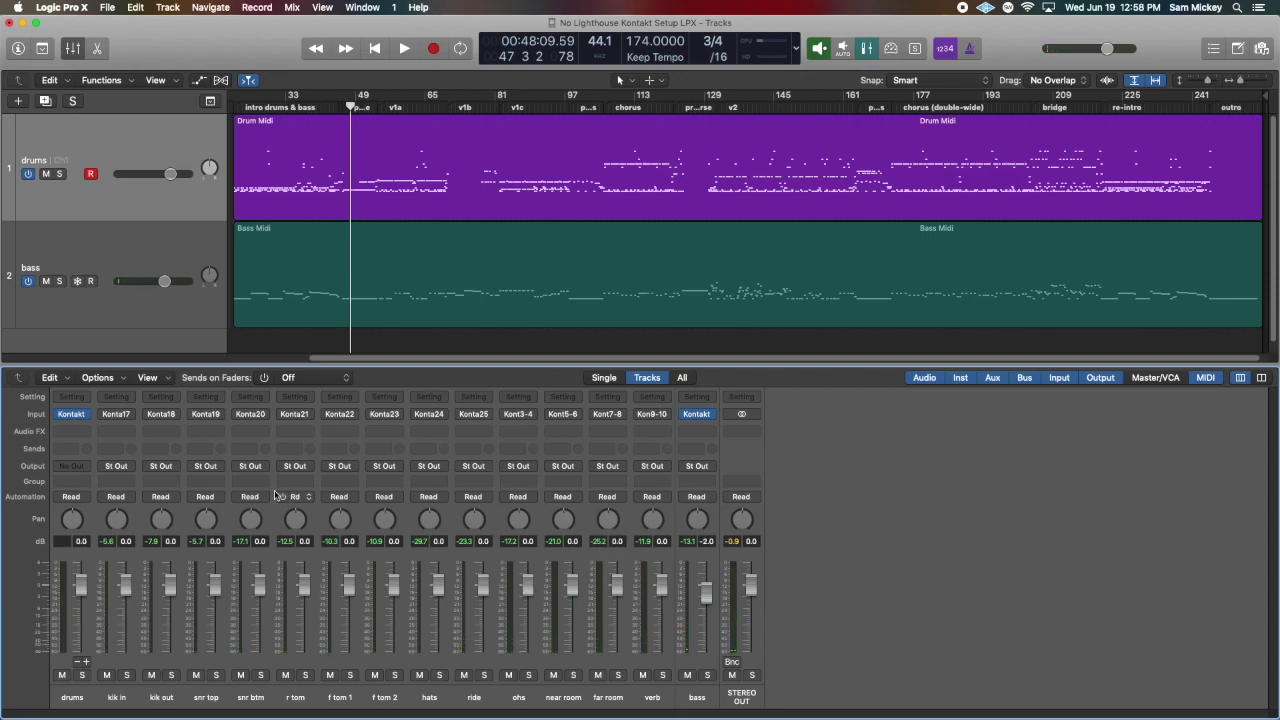
Step: Open the Kontakt instrument window of the drums channel
left_click(71, 418)
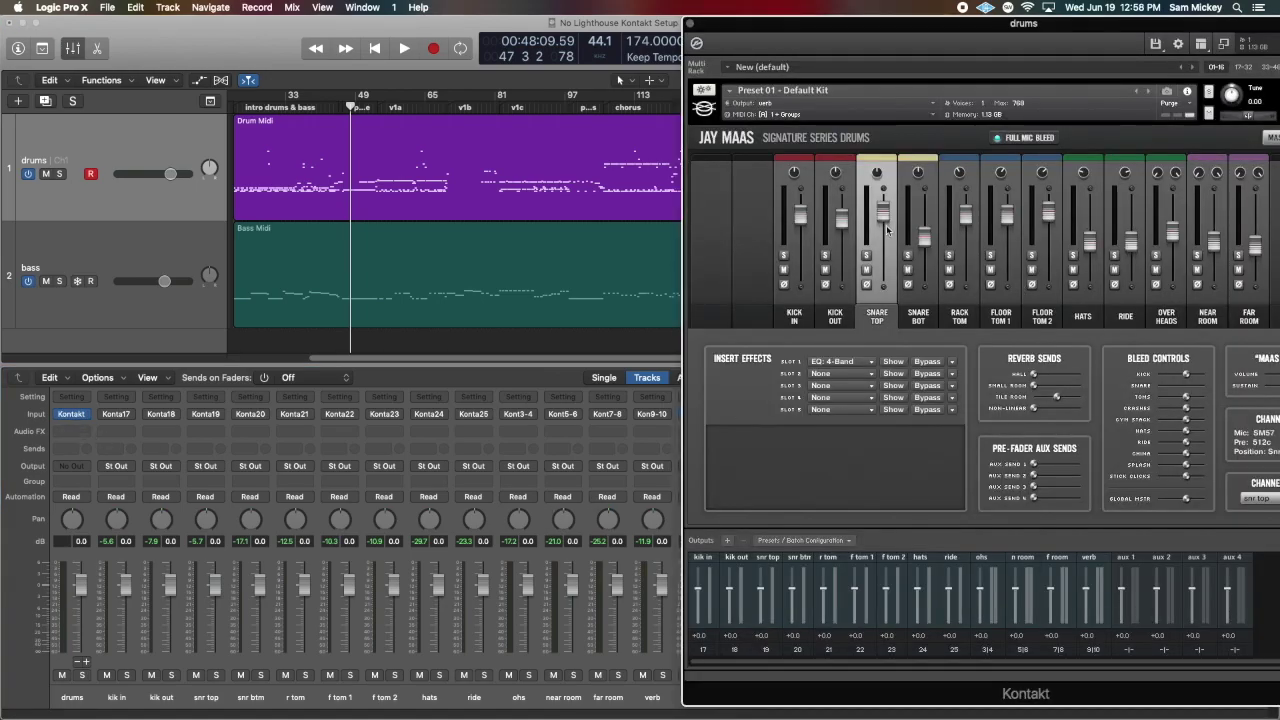